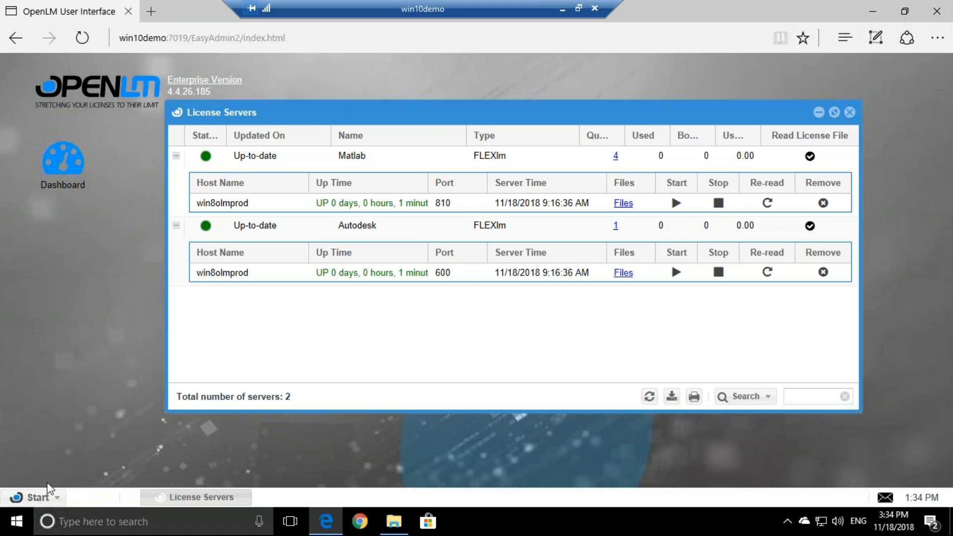
Open the OpenLM License details in the Administration area and look through the licensed feature list.
left_click(36, 497)
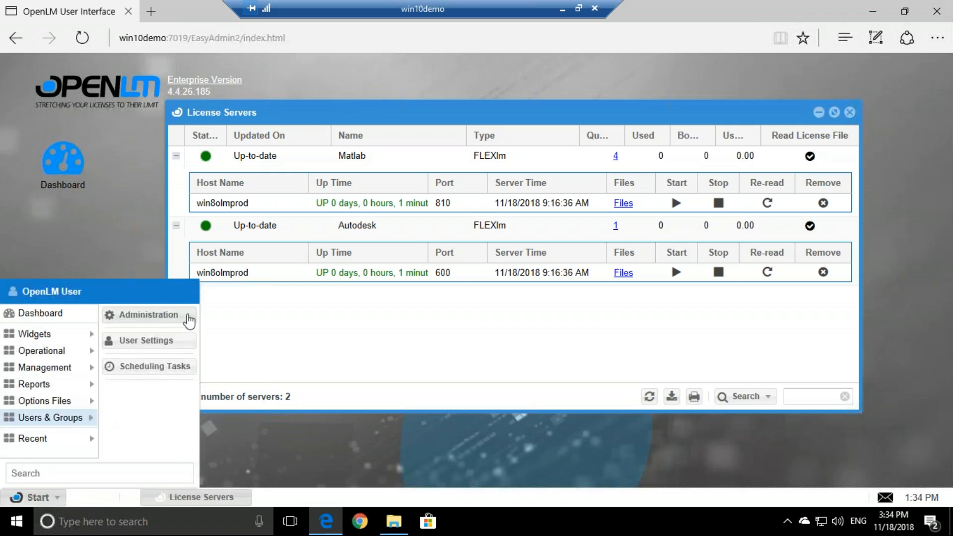
left_click(189, 316)
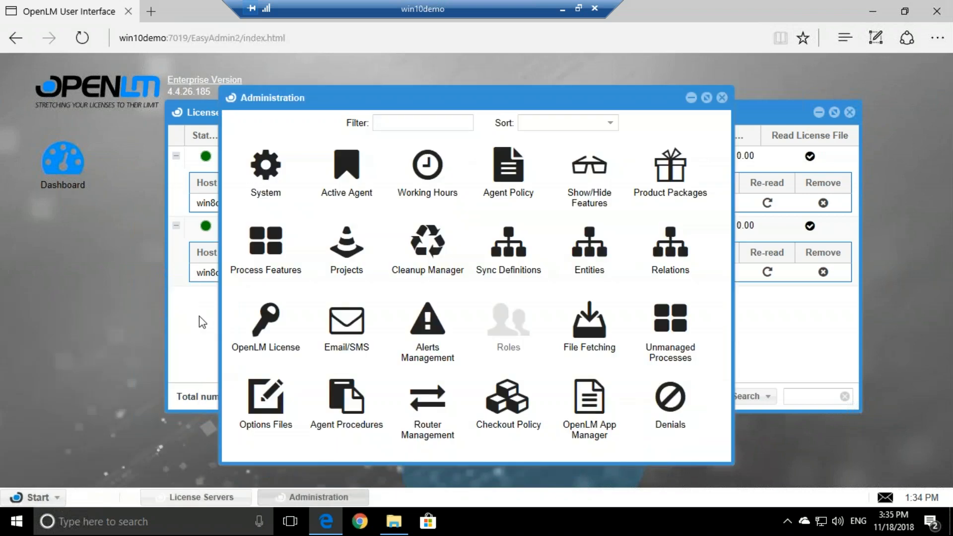
left_click(291, 329)
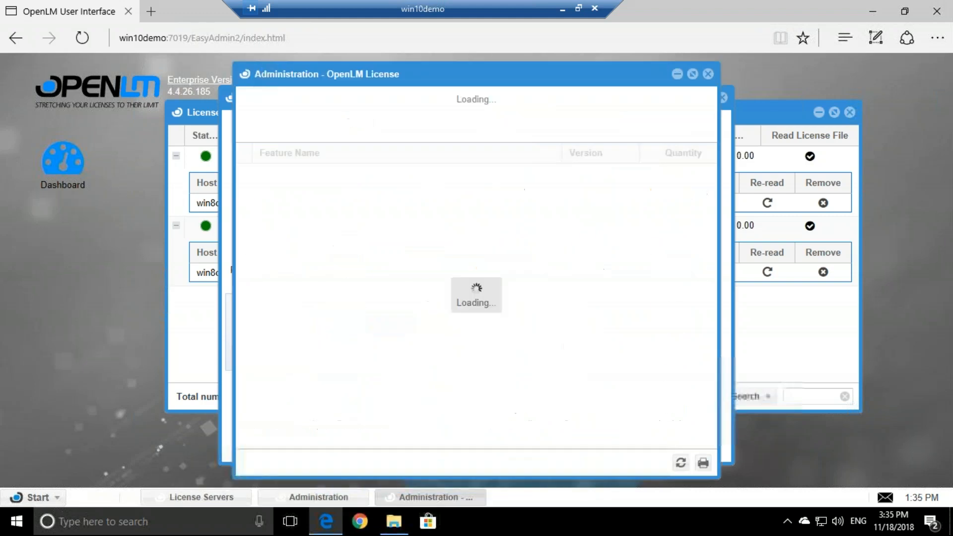
scroll(442, 283, "down", 1)
scroll(442, 283, "up", 1)
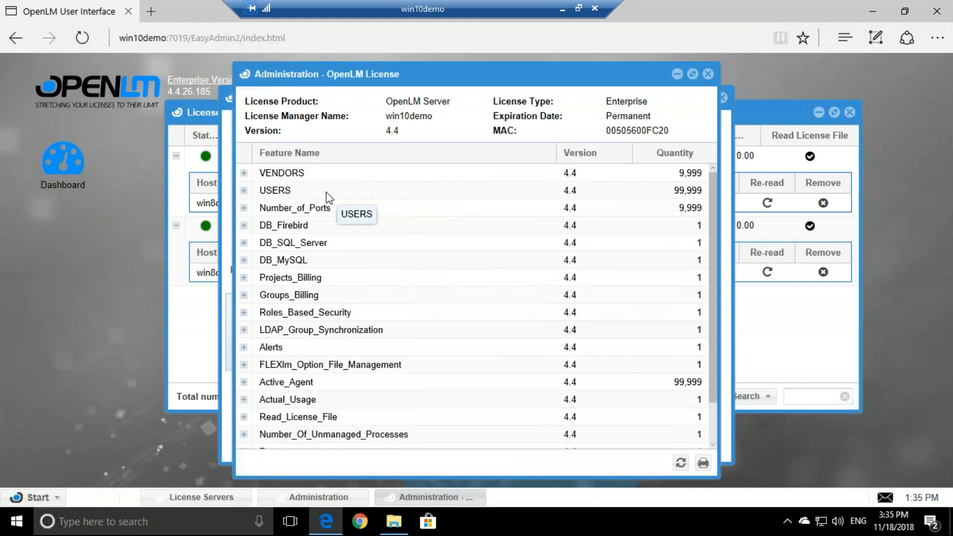
scroll(322, 223, "down", 1)
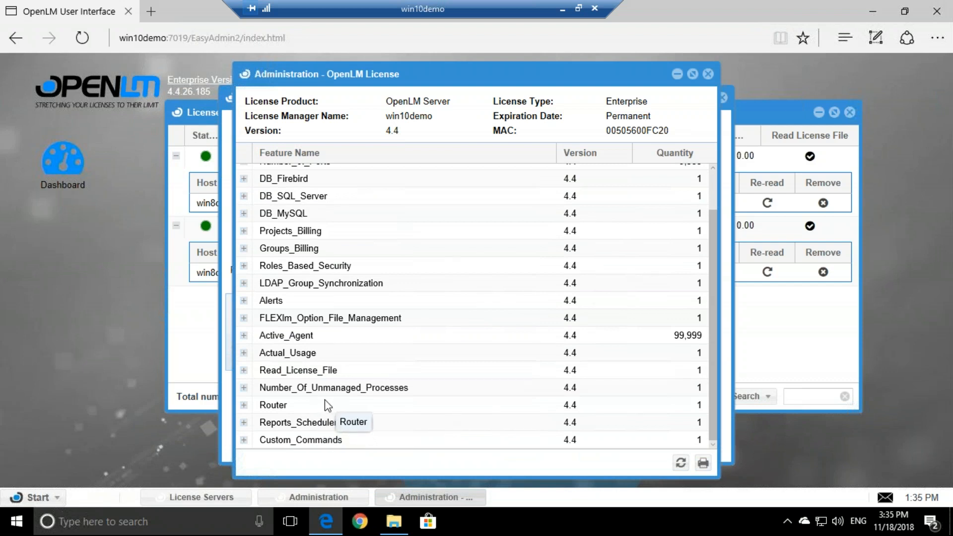
Check the Active_Agent and Actual_Usage entries in the license feature list, and close the license details.
left_click(303, 338)
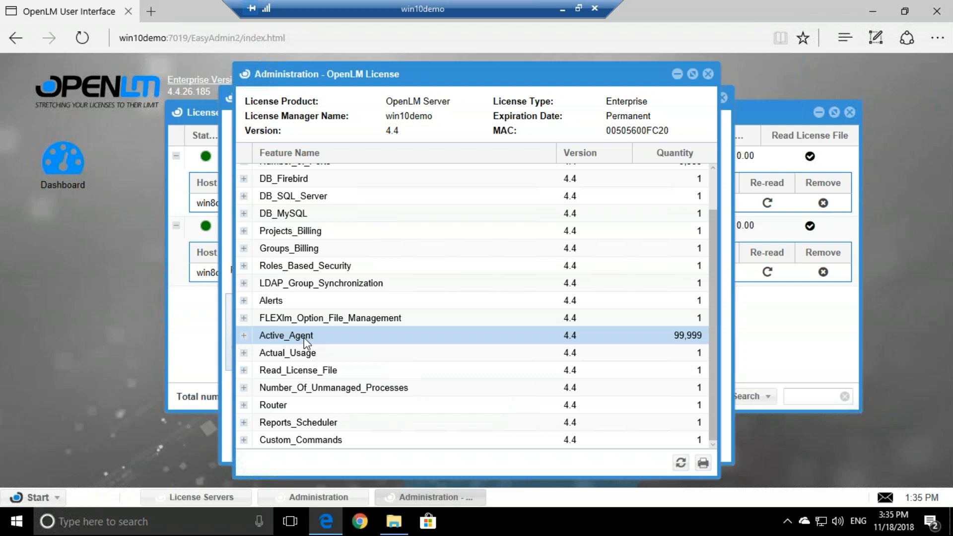
left_click(314, 353)
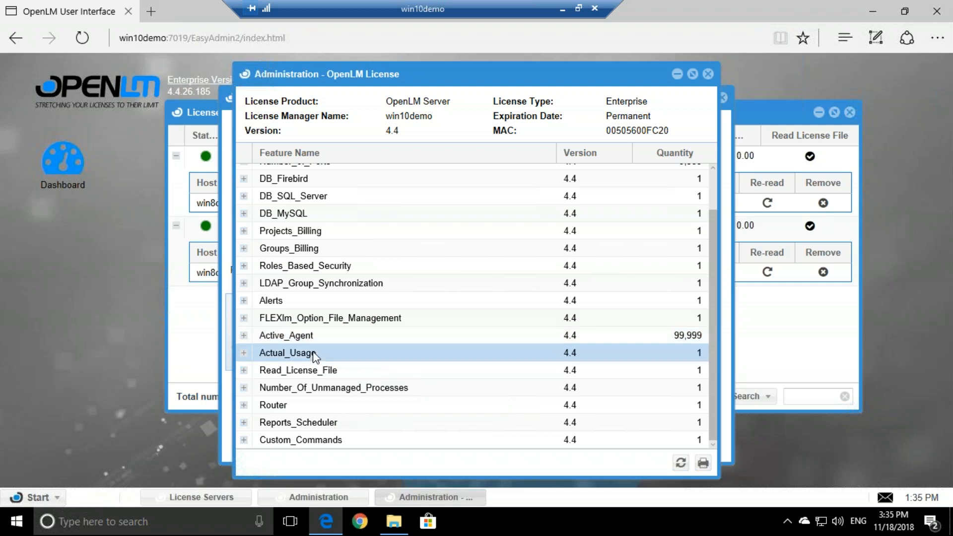
left_click(311, 337)
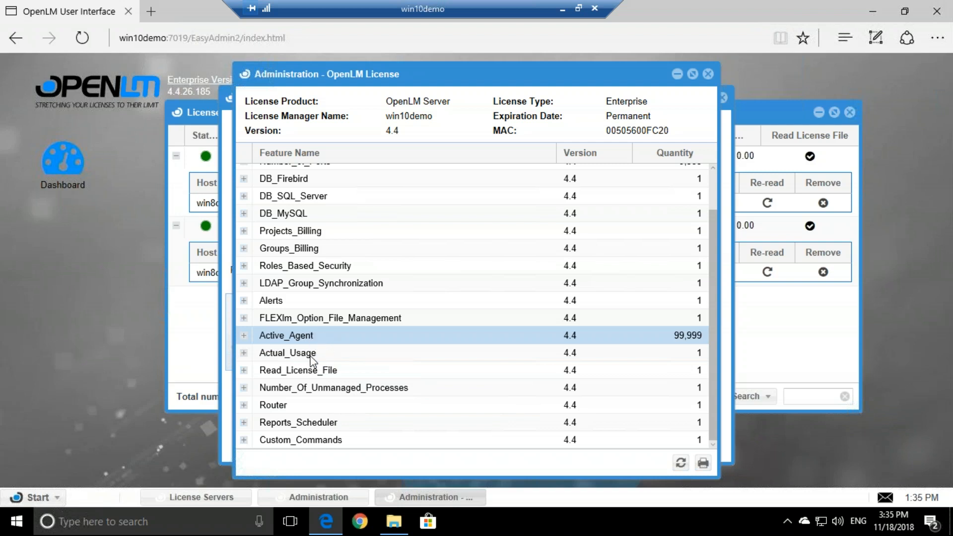
left_click(312, 357)
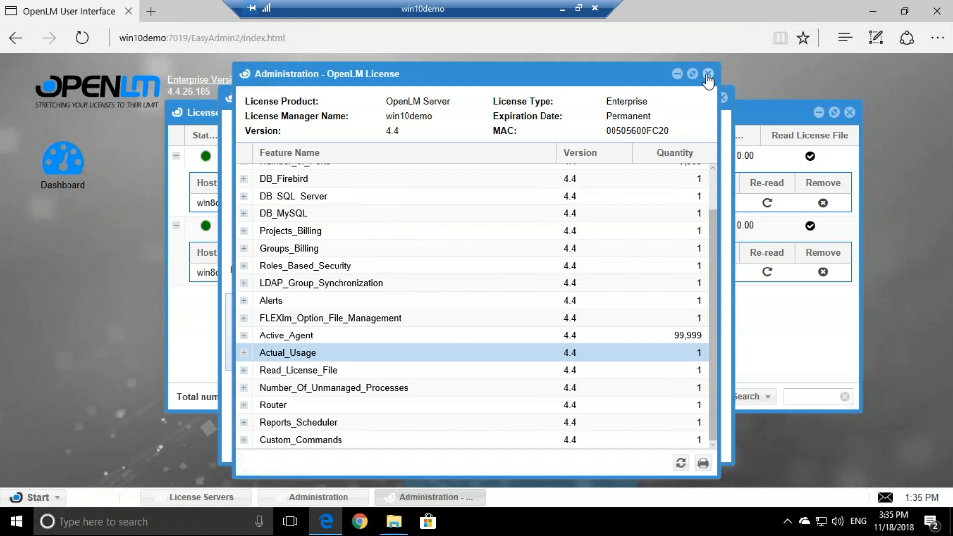
left_click(298, 338)
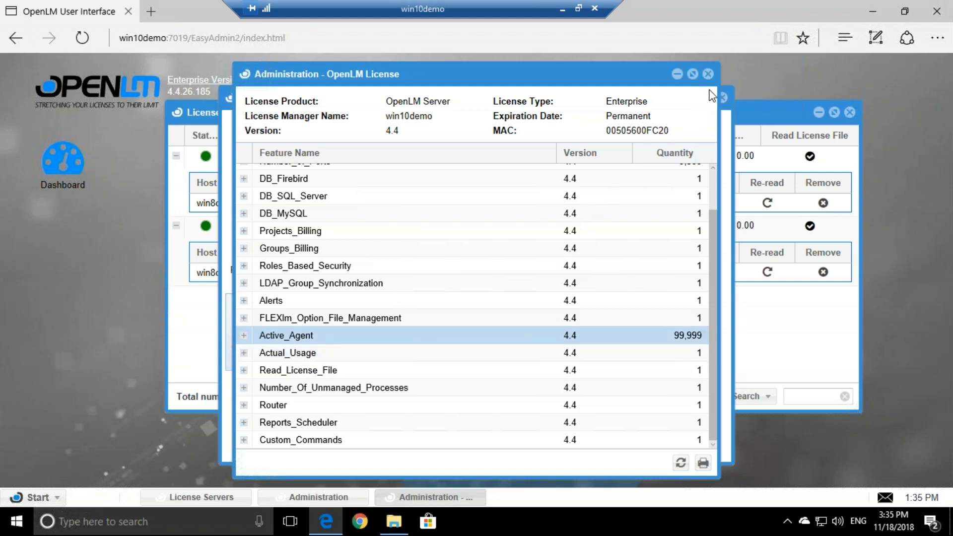
left_click(708, 75)
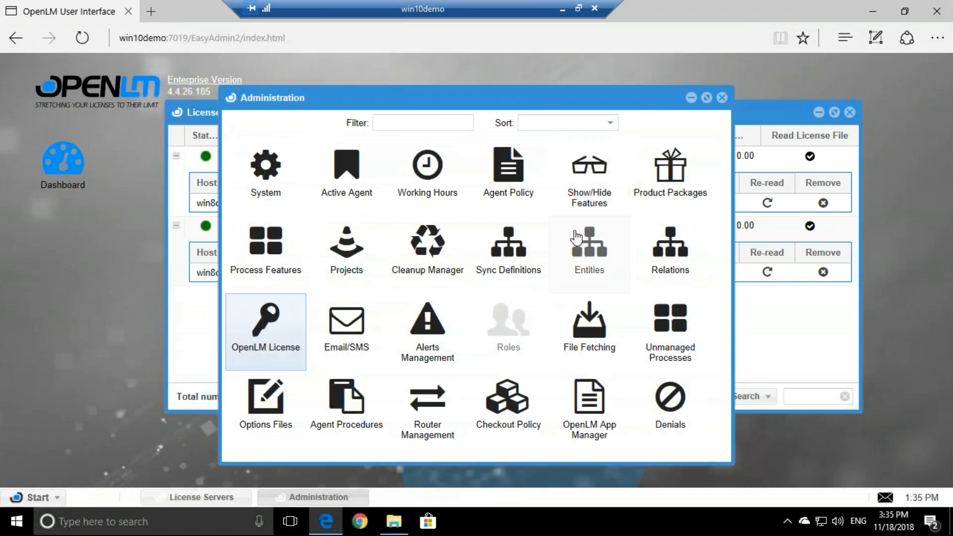
Open the Process Features administration and review the defined processes, including the features assigned to MATLAB.
left_click(267, 252)
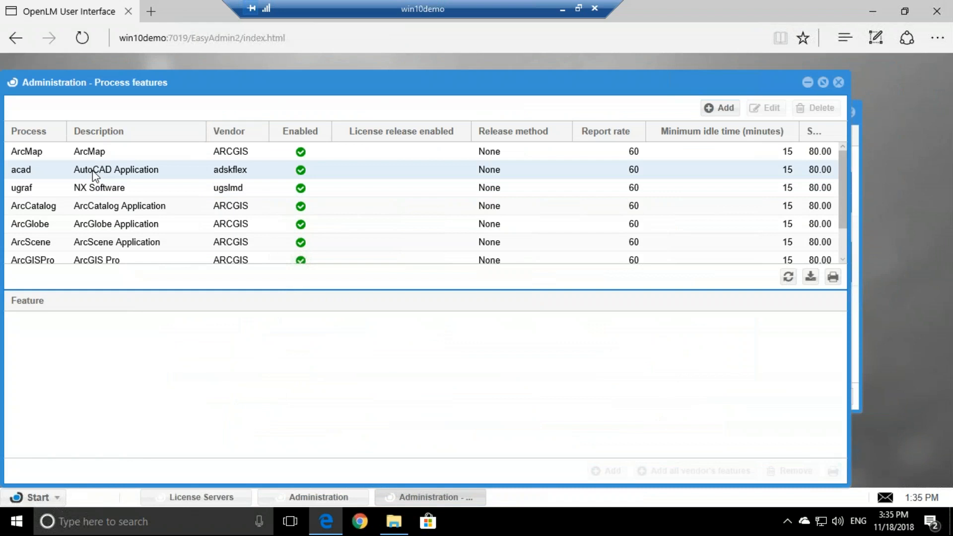
scroll(92, 228, "down", 2)
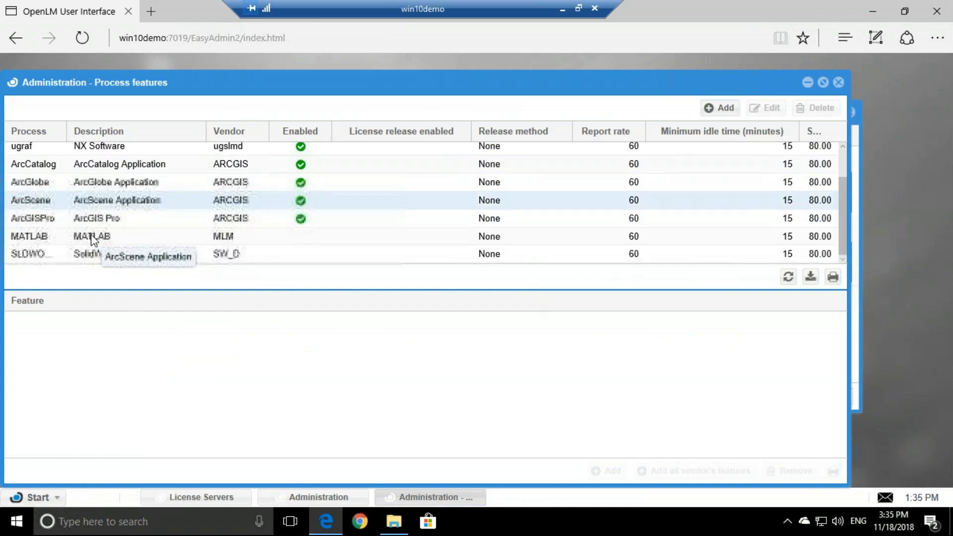
scroll(93, 219, "up", 2)
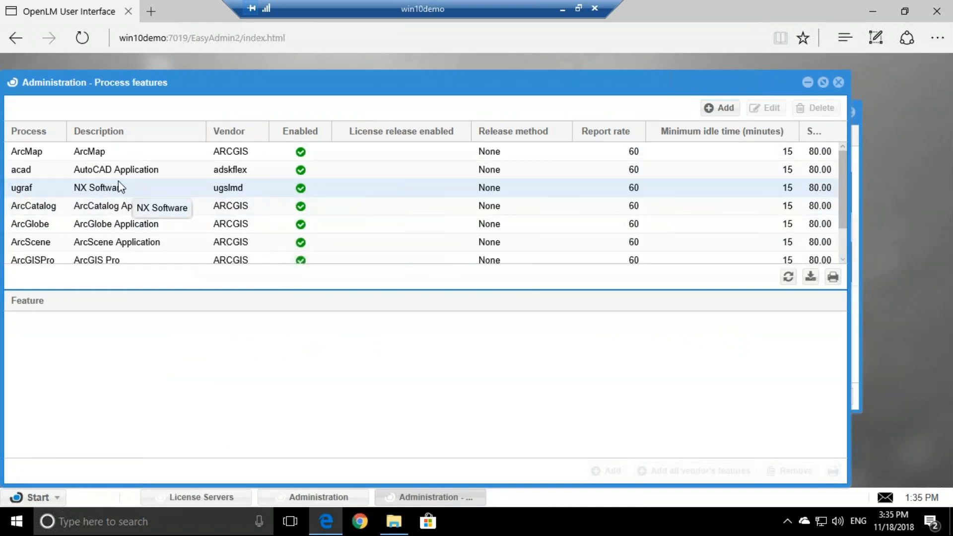
left_click(78, 187)
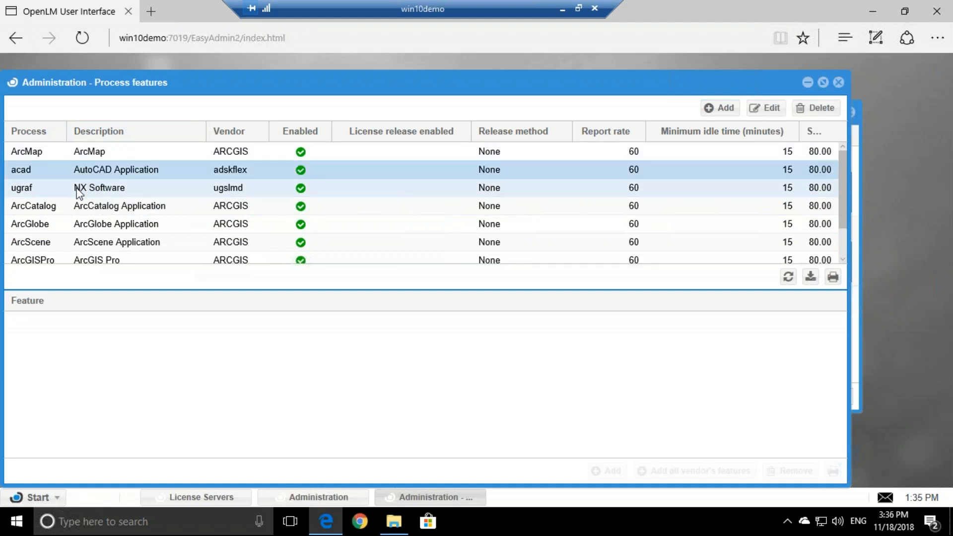
scroll(74, 213, "down", 2)
left_click(61, 258)
left_click(93, 236)
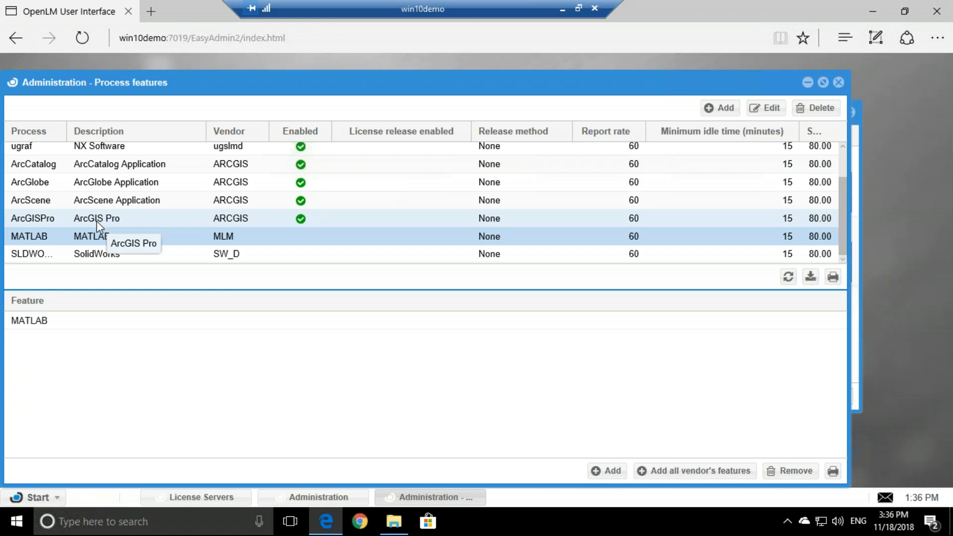
Add all features of the ugslmd vendor to the ugraf (NX Software) process and look through its feature list.
scroll(97, 221, "up", 2)
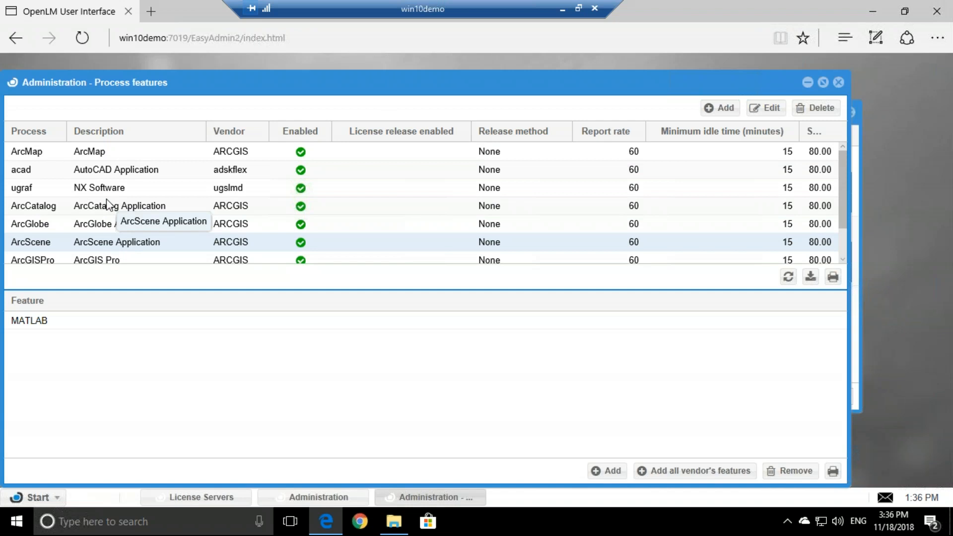
left_click(62, 187)
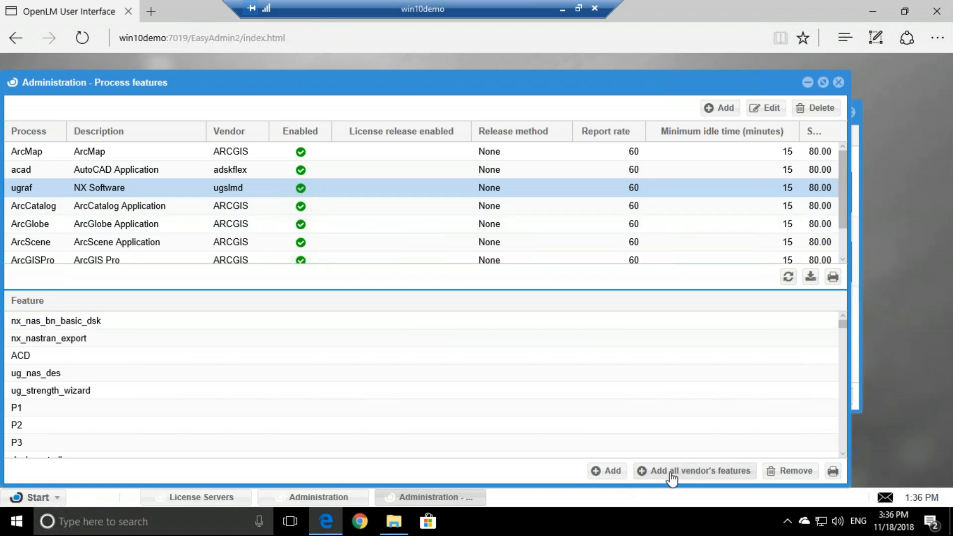
left_click(702, 474)
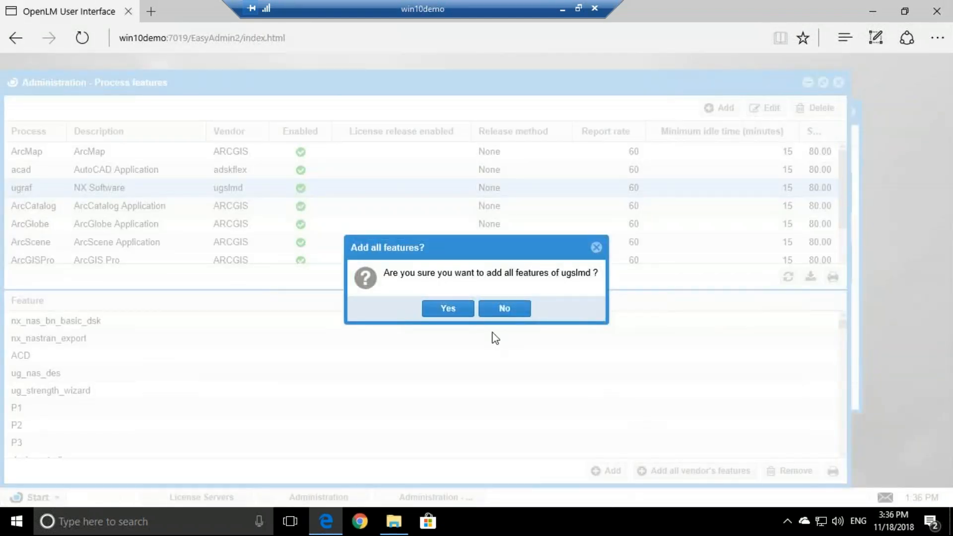
left_click(450, 313)
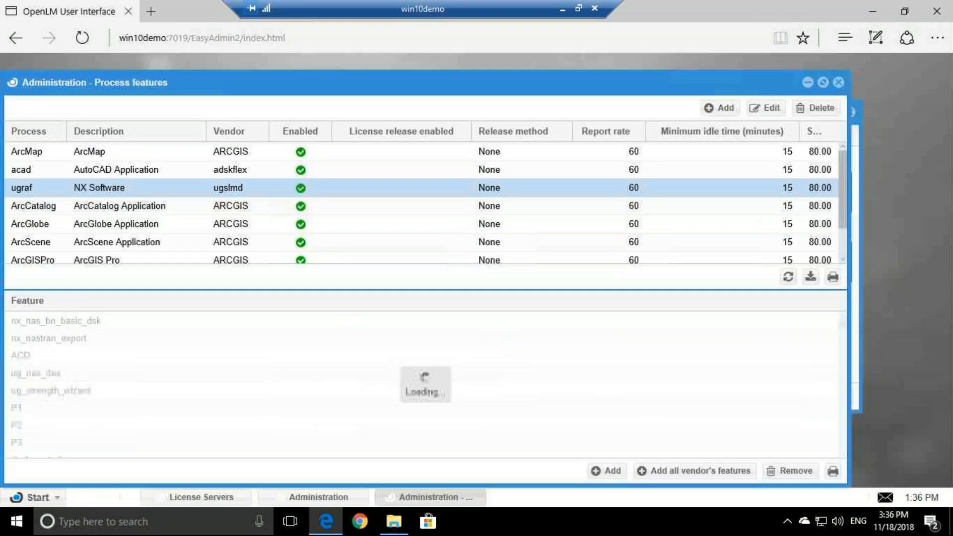
scroll(154, 340, "down", 5)
scroll(156, 342, "down", 10)
scroll(156, 342, "down", 10)
scroll(155, 341, "down", 6)
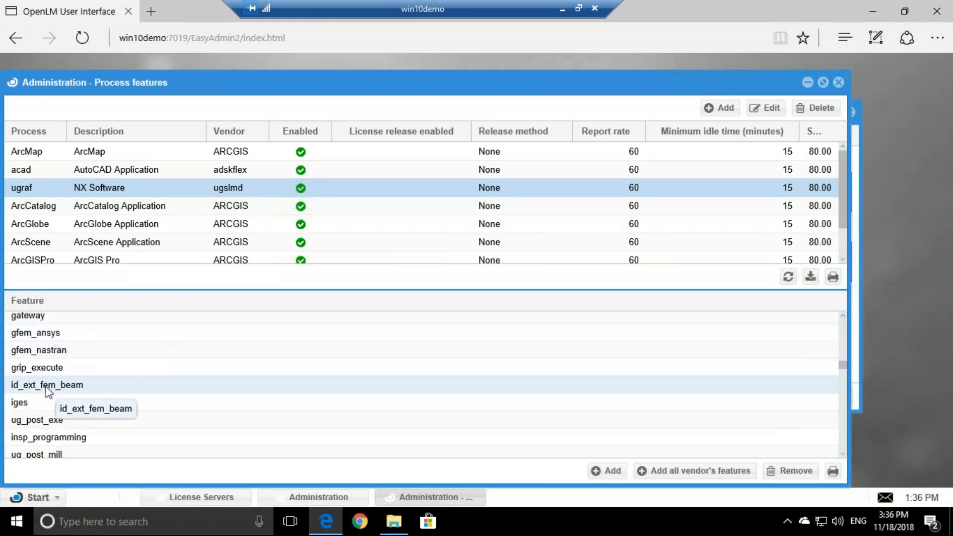
left_click(611, 471)
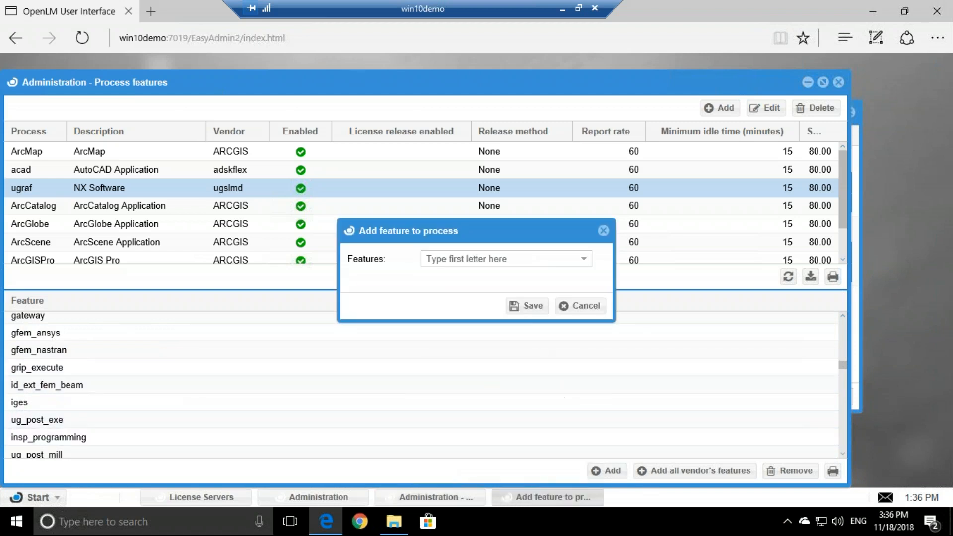
left_click(581, 260)
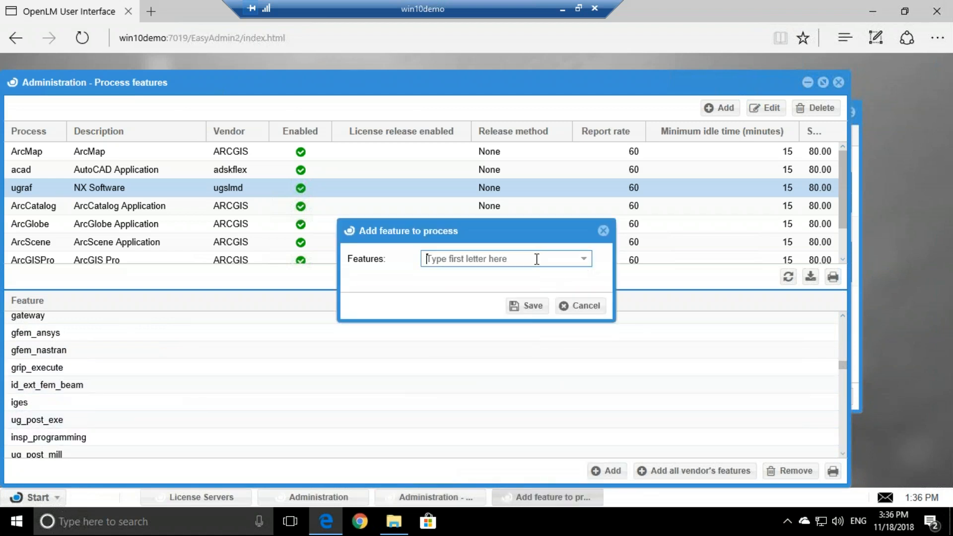
type("dfgsdgf")
key("BackSpace")
key("BackSpace")
key("BackSpace")
key("BackSpace")
key("BackSpace")
key("BackSpace")
key("BackSpace")
left_click(590, 305)
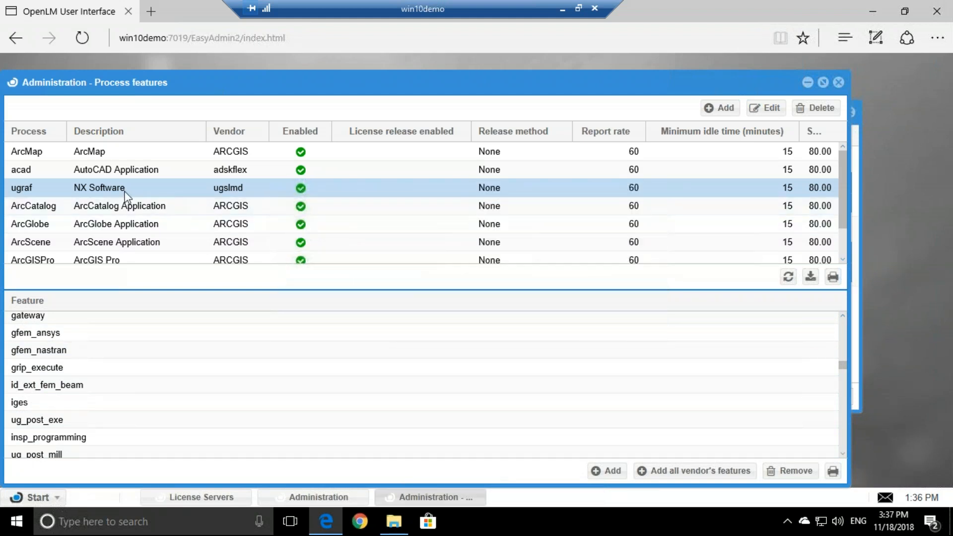
Open the ugraf process for editing and check its process name, description, vendor choices and Enabled option.
double_click(60, 191)
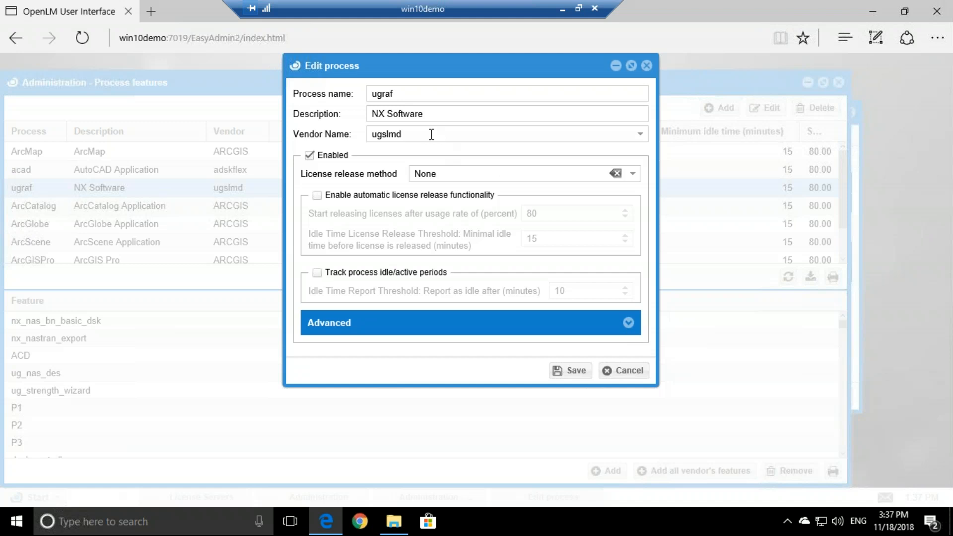
left_click_drag(399, 93, 369, 104)
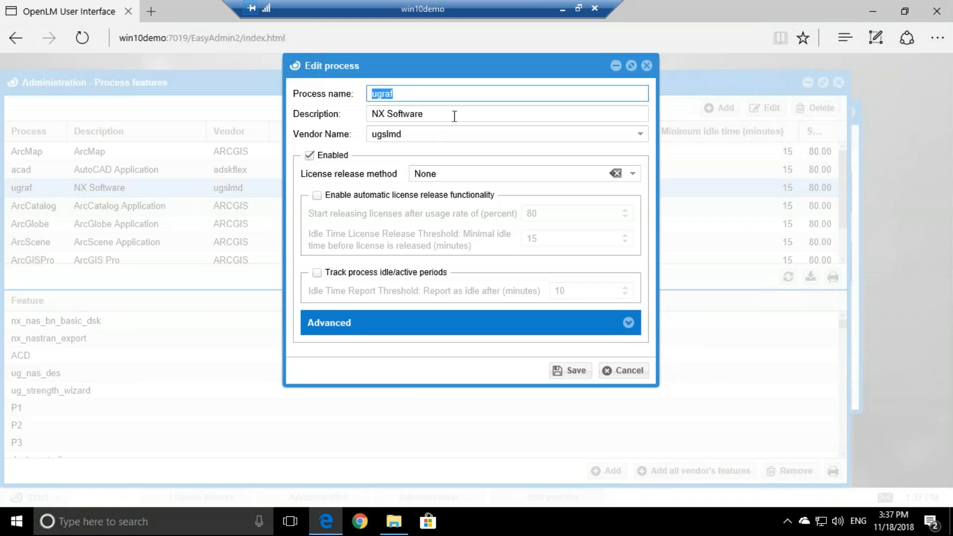
left_click_drag(454, 115, 369, 114)
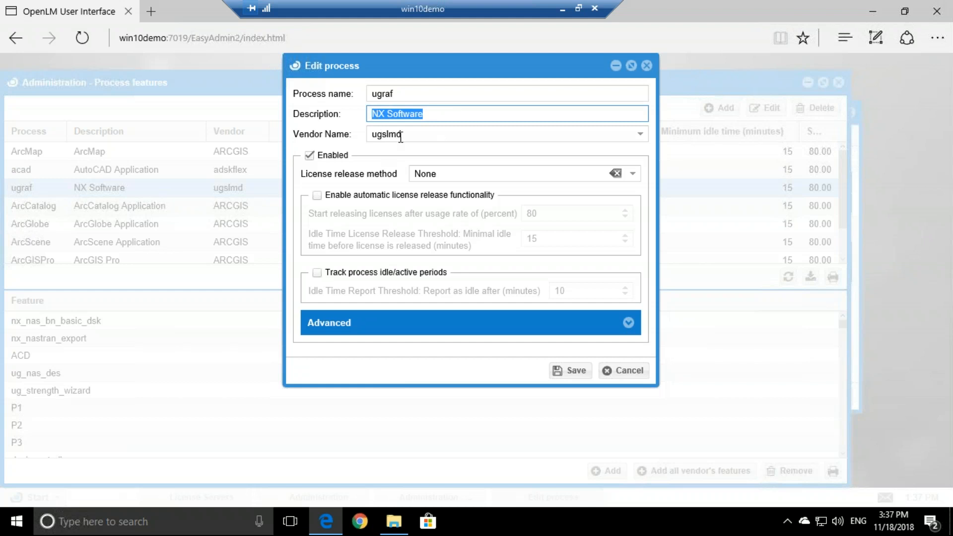
left_click(498, 136)
left_click(639, 133)
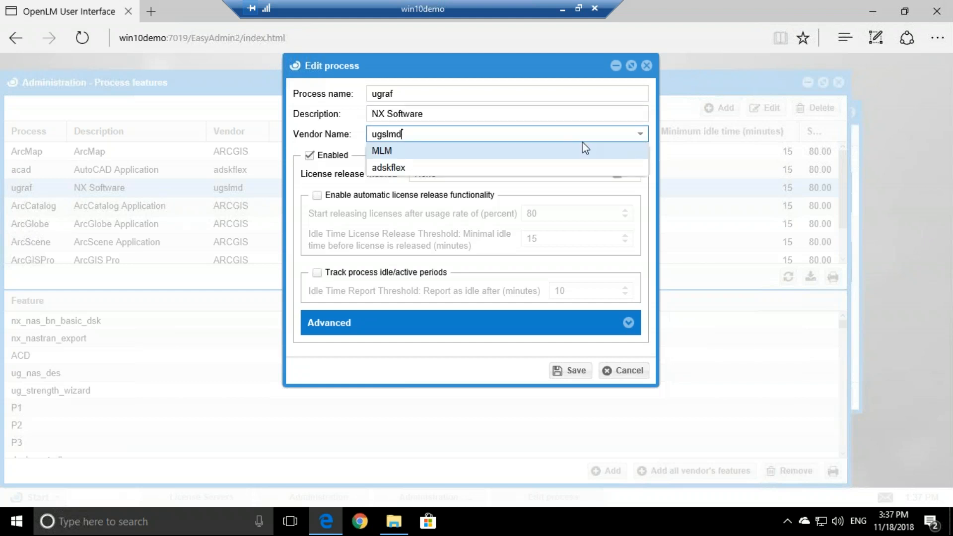
left_click(356, 135)
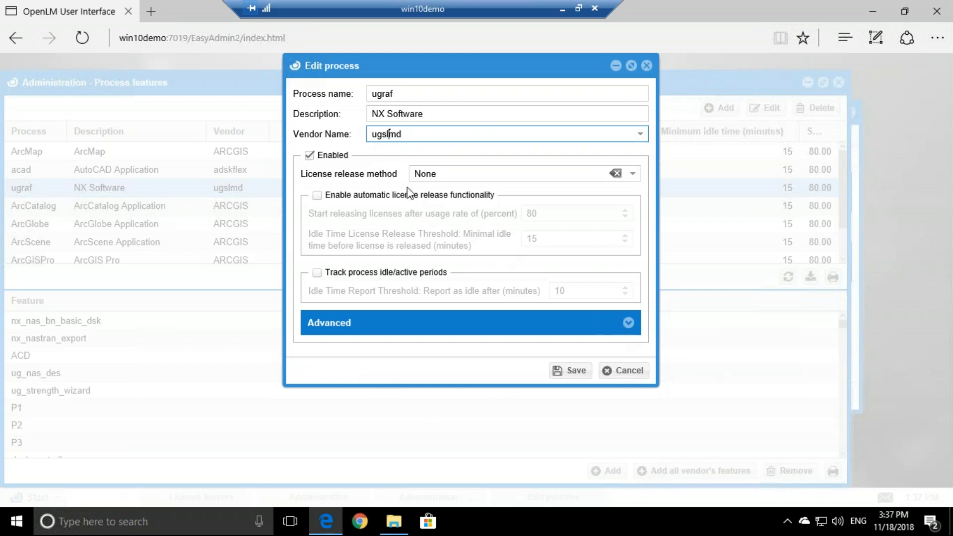
left_click(310, 155)
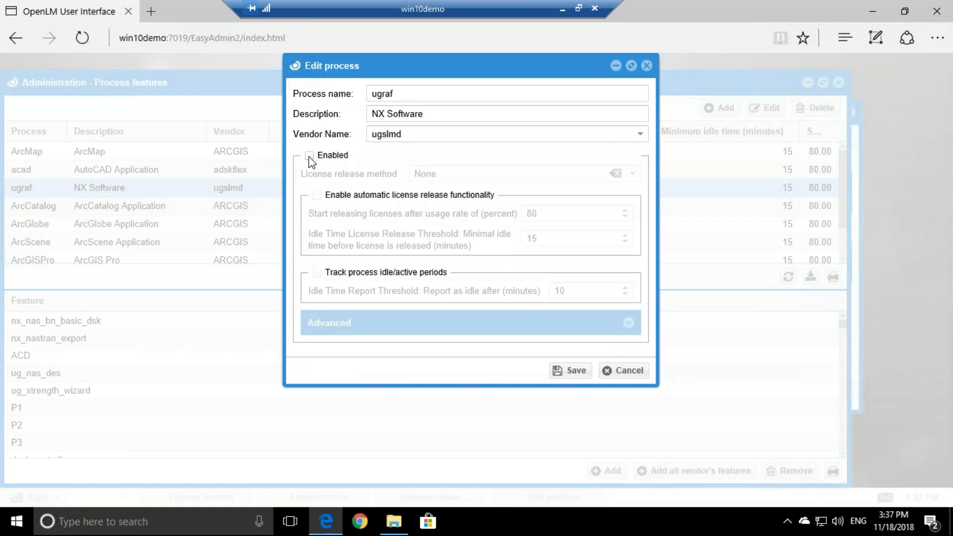
left_click(310, 156)
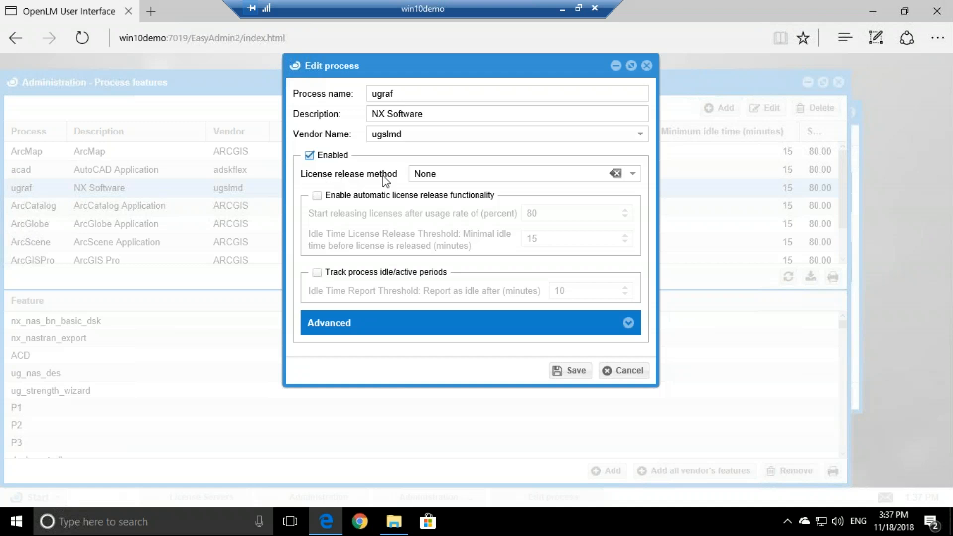
Set the ugraf license release method to Suspension and track process idle/active periods with a 1-minute idle report threshold.
left_click(633, 174)
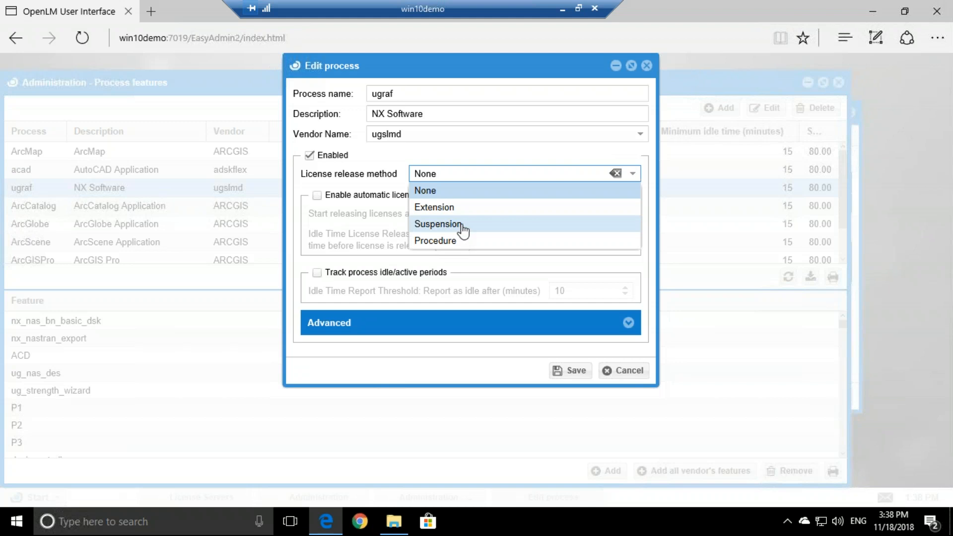
left_click(461, 225)
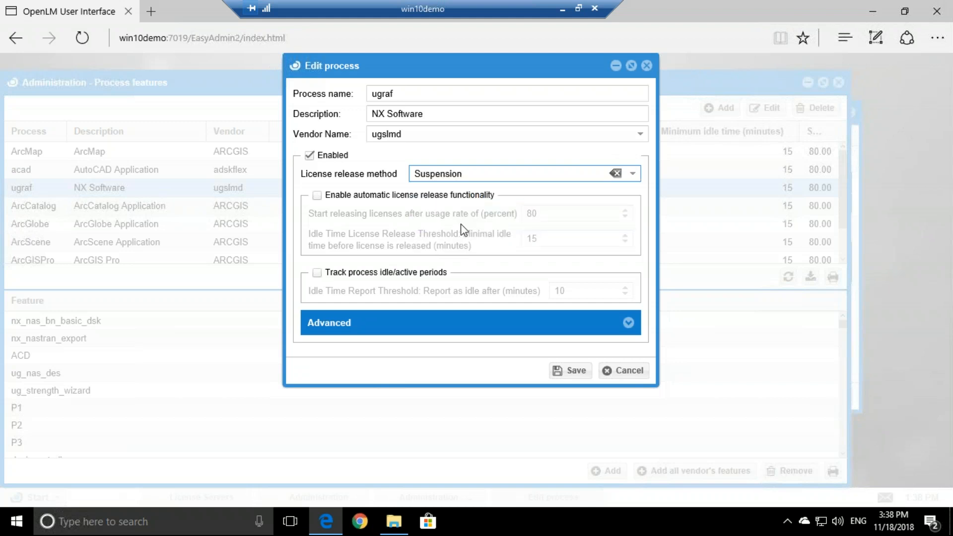
left_click(317, 273)
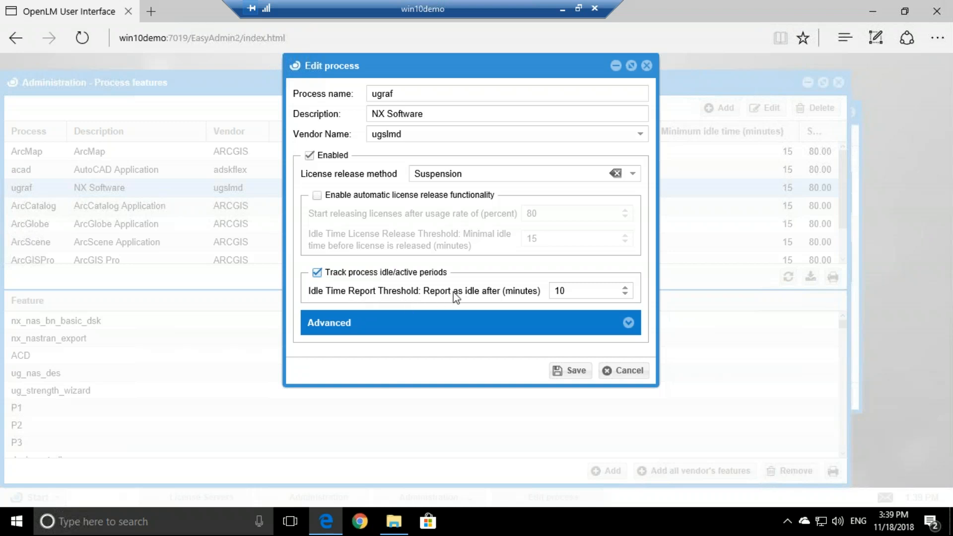
left_click(565, 290)
double_click(558, 291)
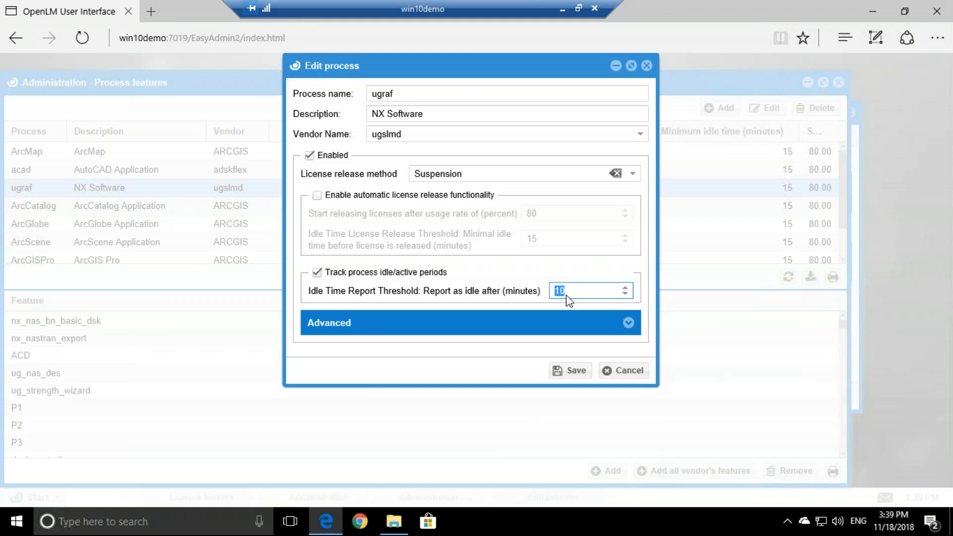
type("1")
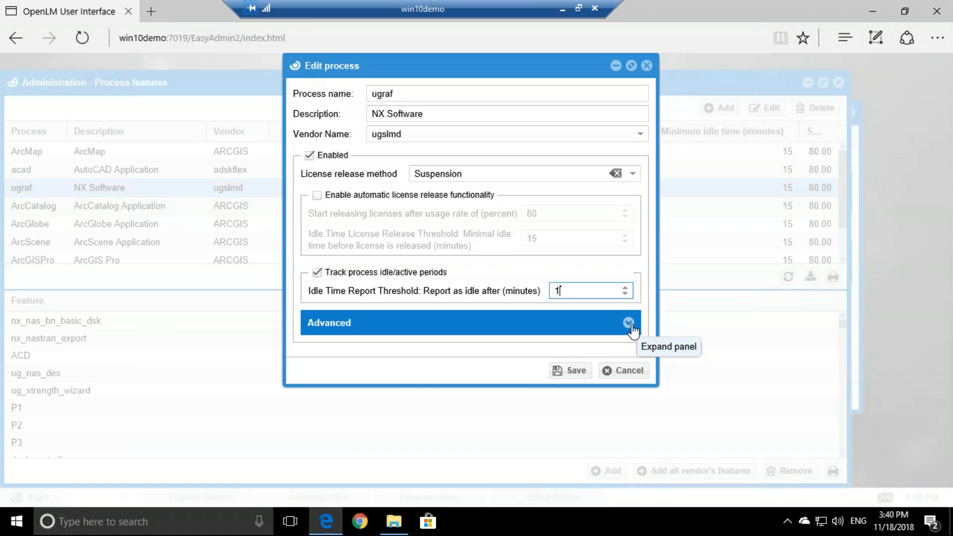
Expand the advanced settings of the ugraf process and examine the processor time, IO data operations and user usage thresholds.
left_click(629, 323)
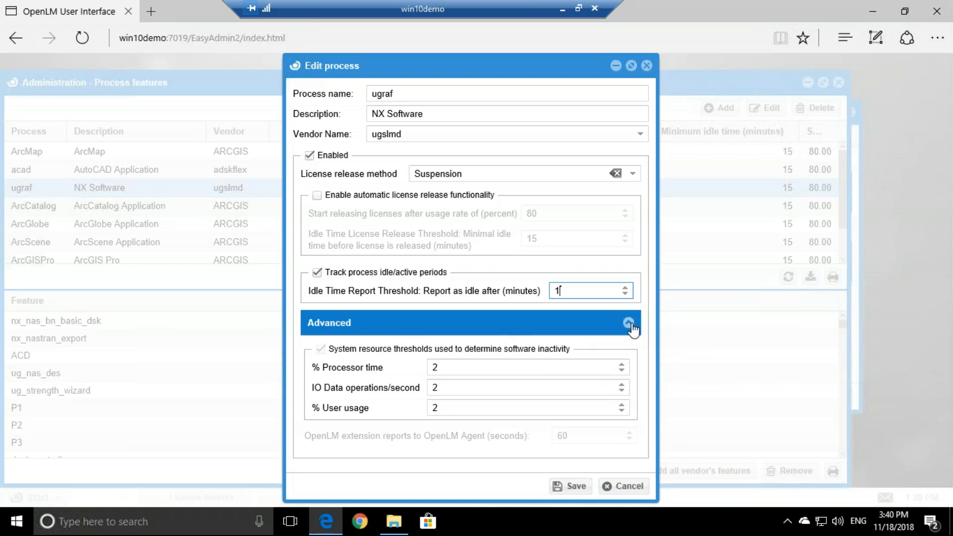
left_click(442, 371)
left_click(444, 389)
left_click(445, 409)
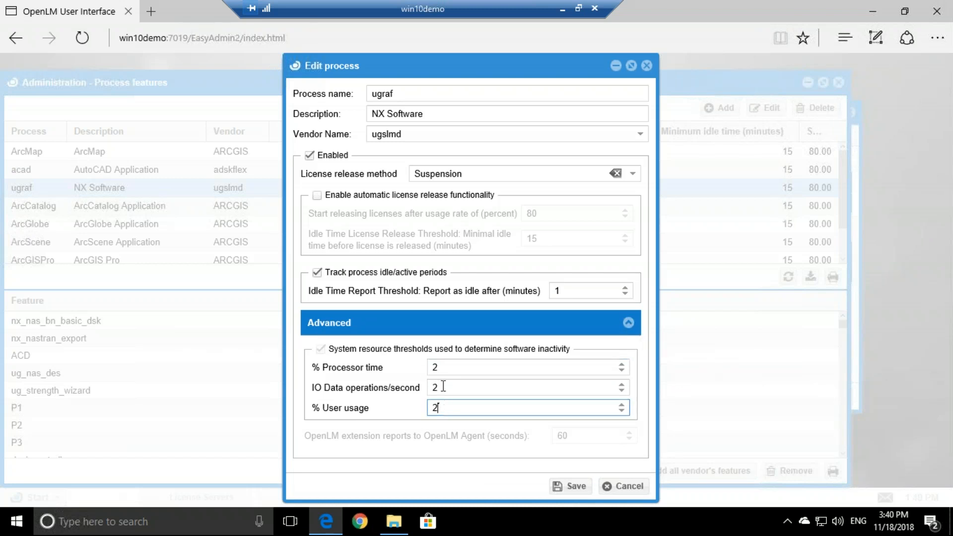
left_click_drag(442, 369, 431, 369)
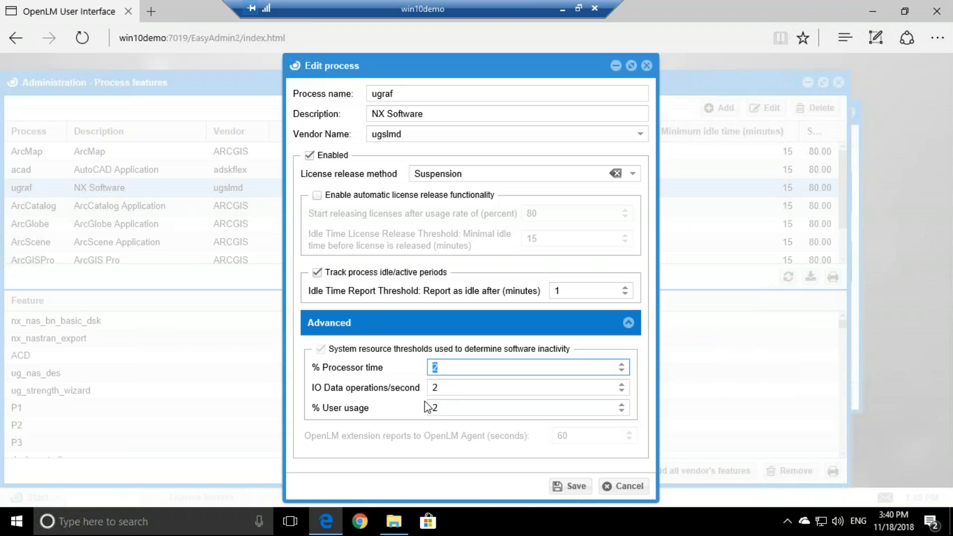
double_click(439, 389)
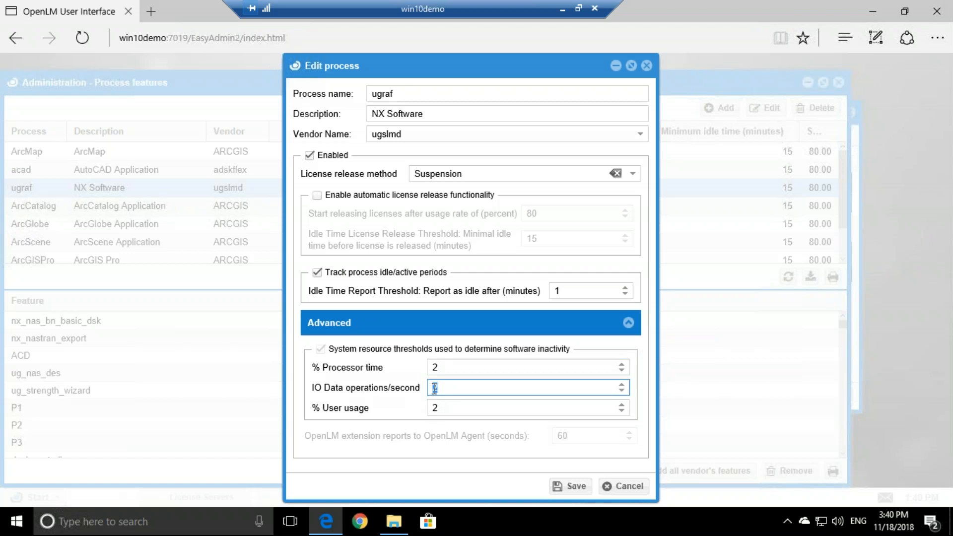
double_click(449, 410)
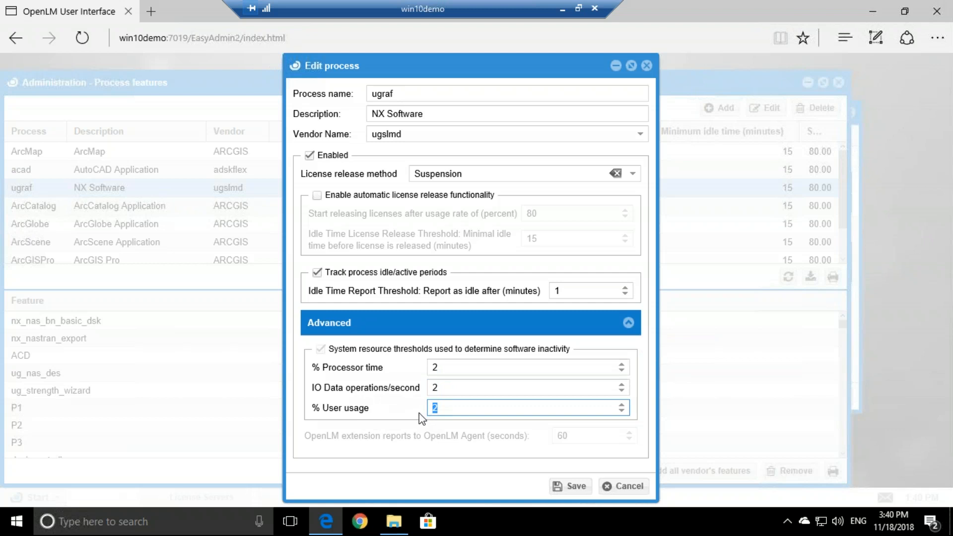
left_click(444, 368)
left_click(438, 390)
left_click(439, 407)
Enable automatic license release for ugraf, starting at a 90 percent usage rate with a 60-minute idle release threshold.
left_click(317, 196)
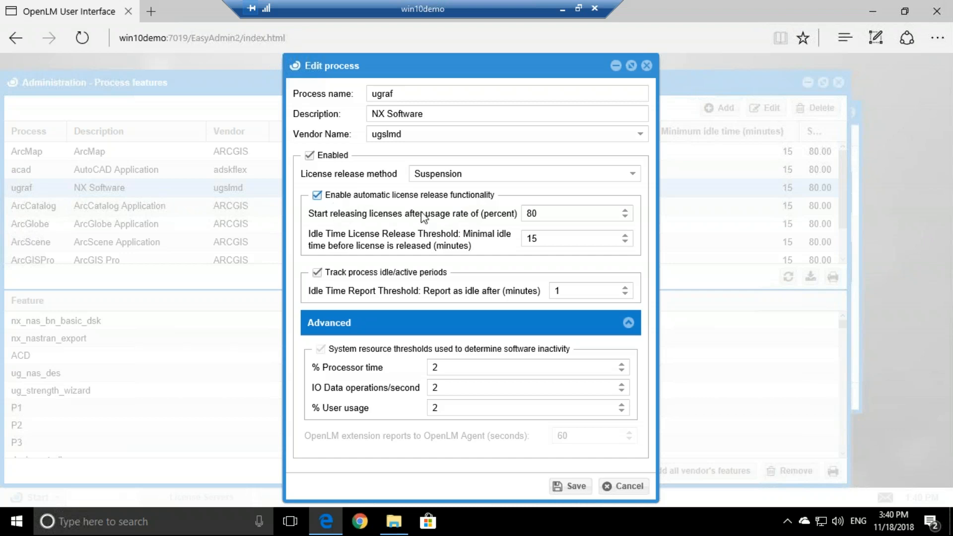
left_click_drag(542, 213, 523, 214)
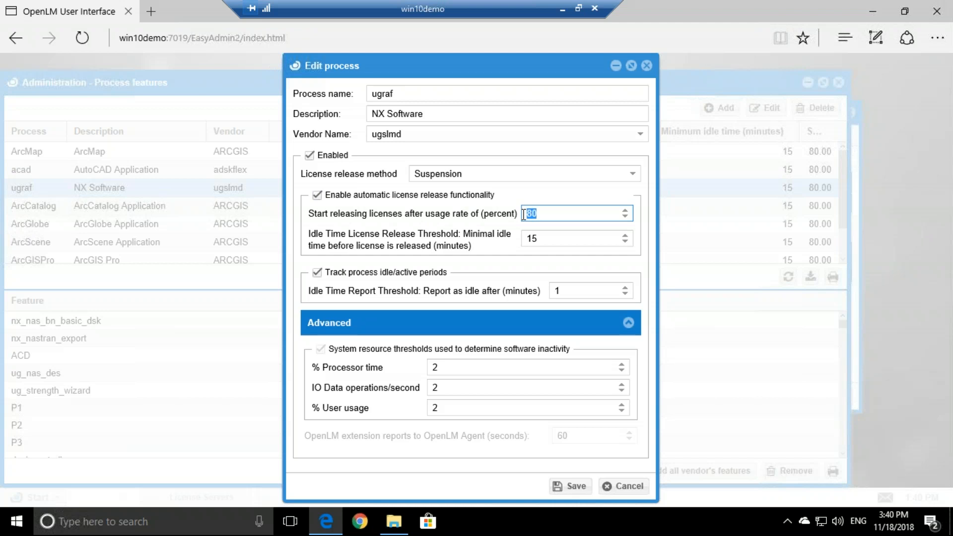
type("90")
left_click_drag(538, 238, 524, 238)
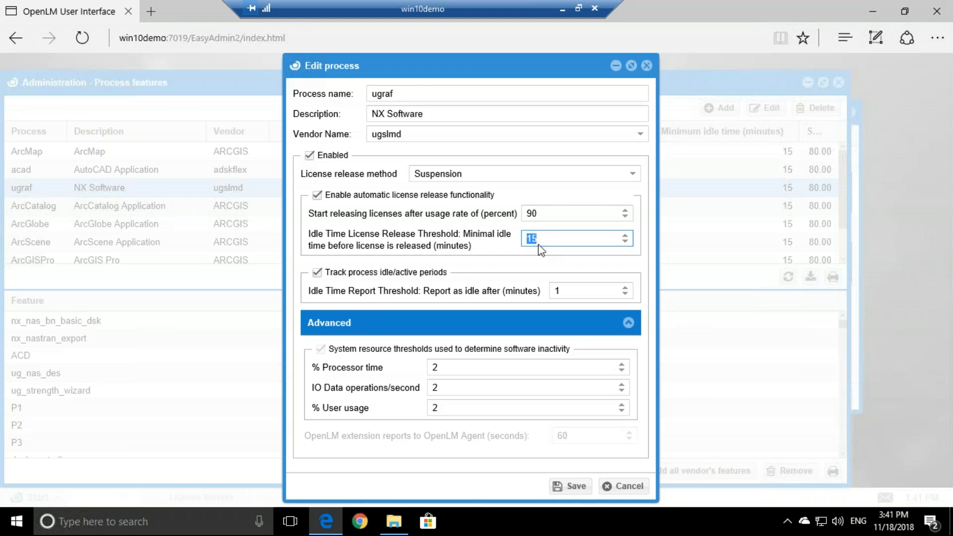
type("60")
Review the usage rate and idle time release thresholds of the ugraf process and save it.
left_click_drag(539, 213, 528, 212)
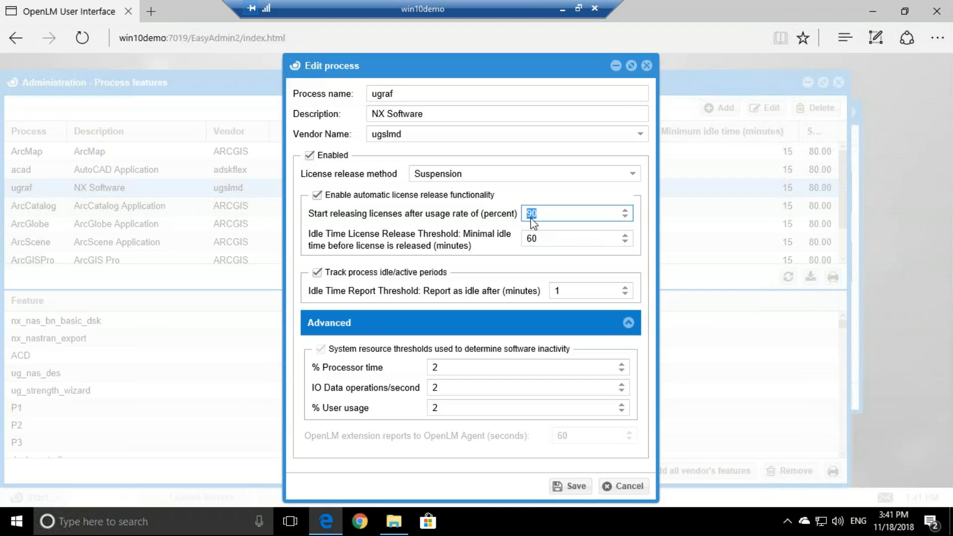
left_click(540, 216)
left_click_drag(539, 233, 529, 234)
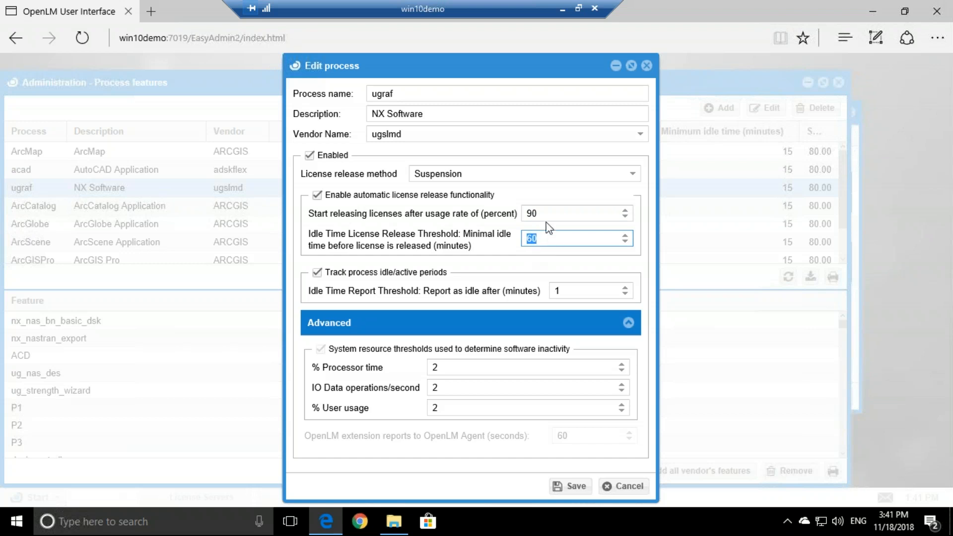
left_click_drag(541, 213, 529, 213)
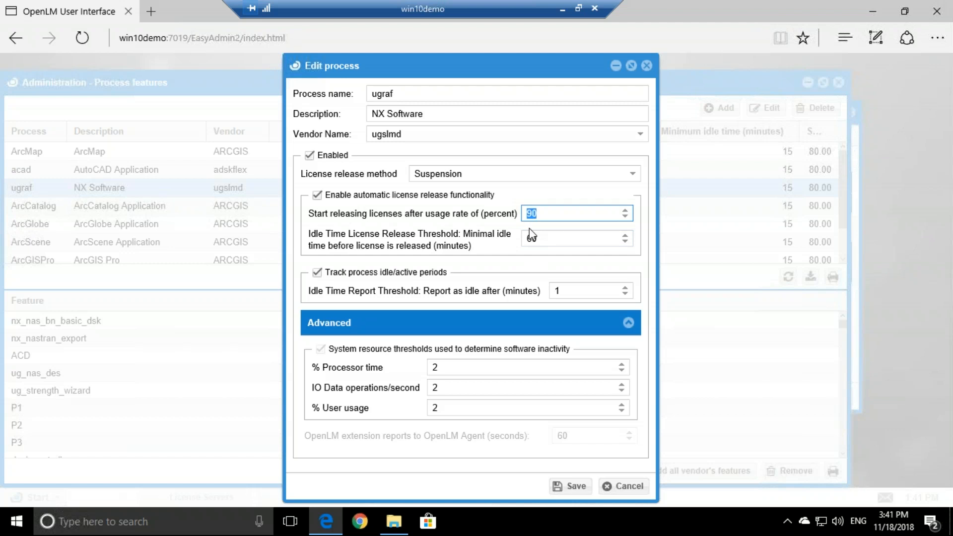
left_click_drag(548, 242, 526, 238)
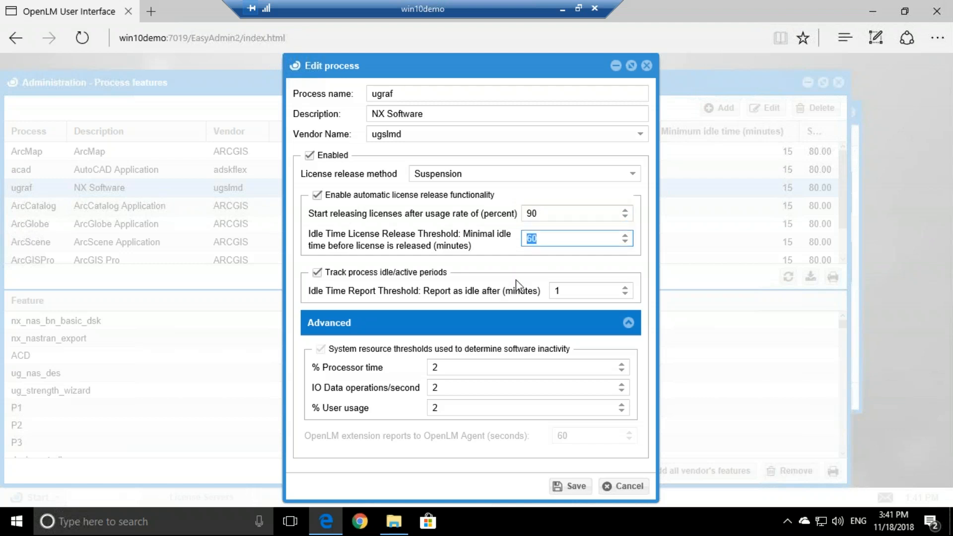
left_click_drag(547, 238, 526, 238)
left_click(567, 488)
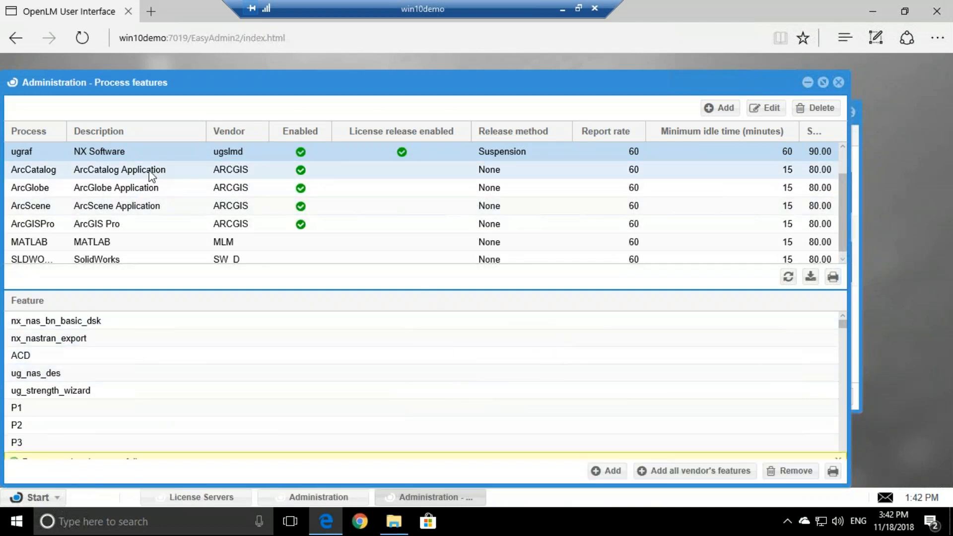
Open the acad (AutoCAD Application) process, enable automatic license release and idle/active period tracking, and expand its advanced settings.
scroll(102, 217, "up", 1)
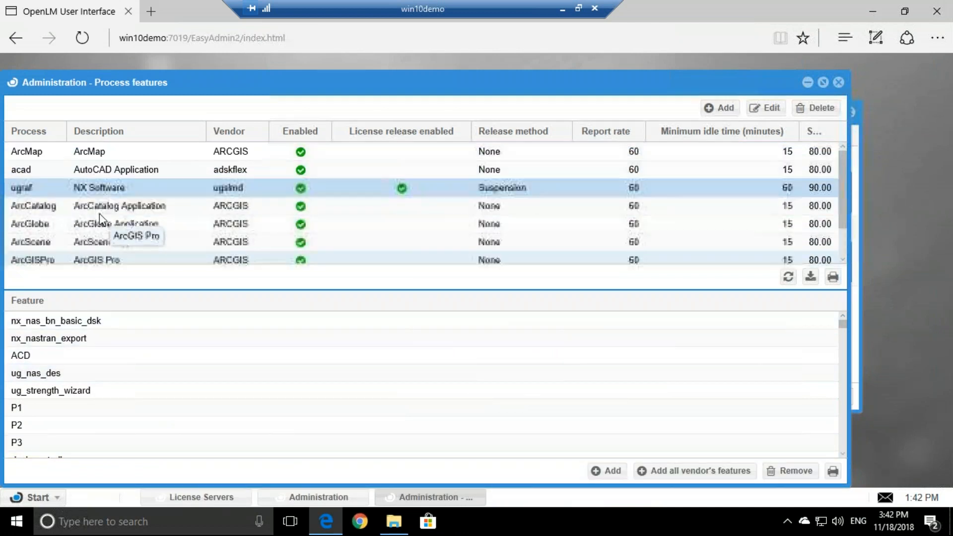
left_click(94, 169)
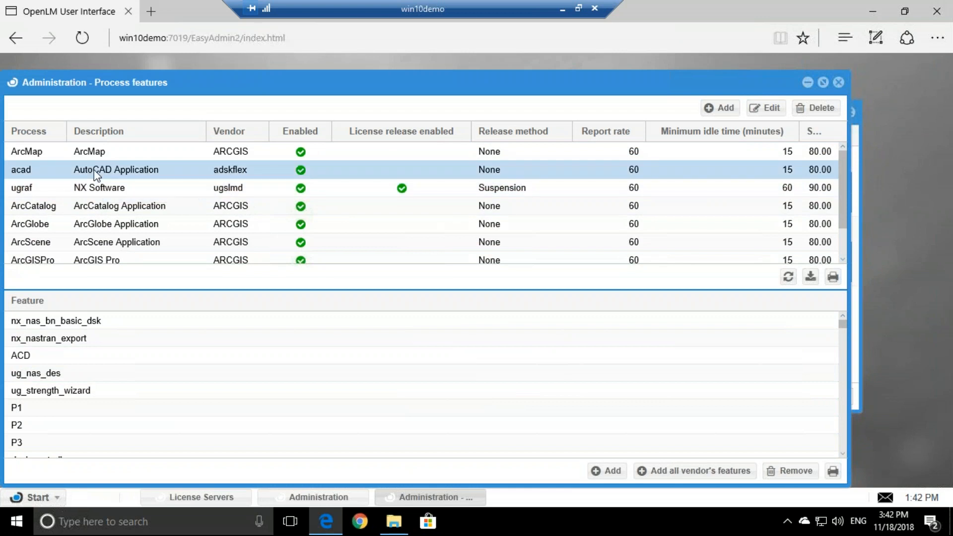
double_click(93, 170)
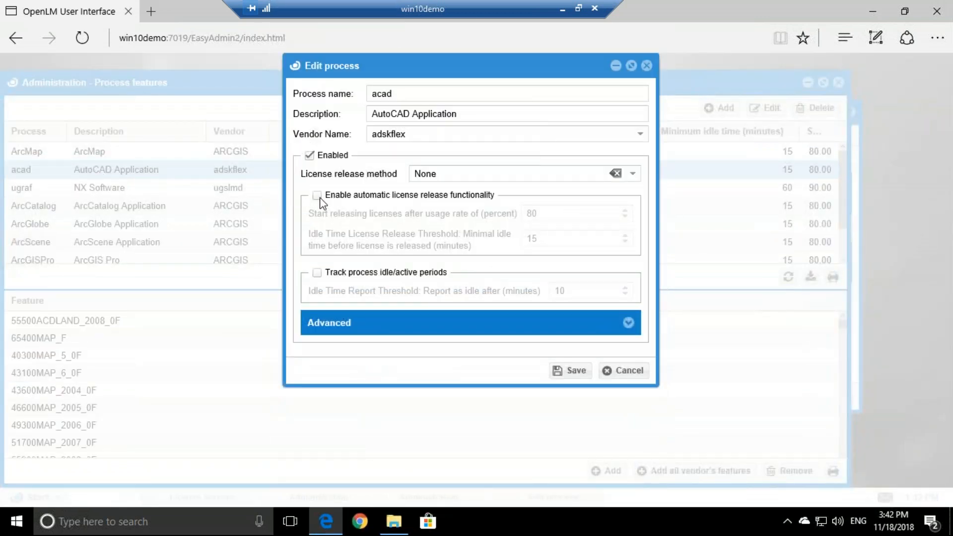
left_click(318, 196)
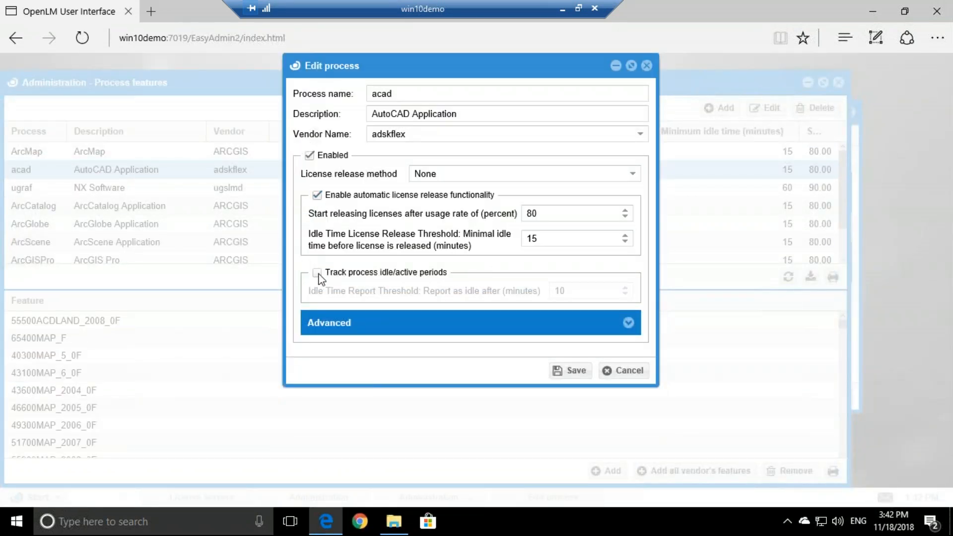
left_click(317, 273)
left_click(629, 323)
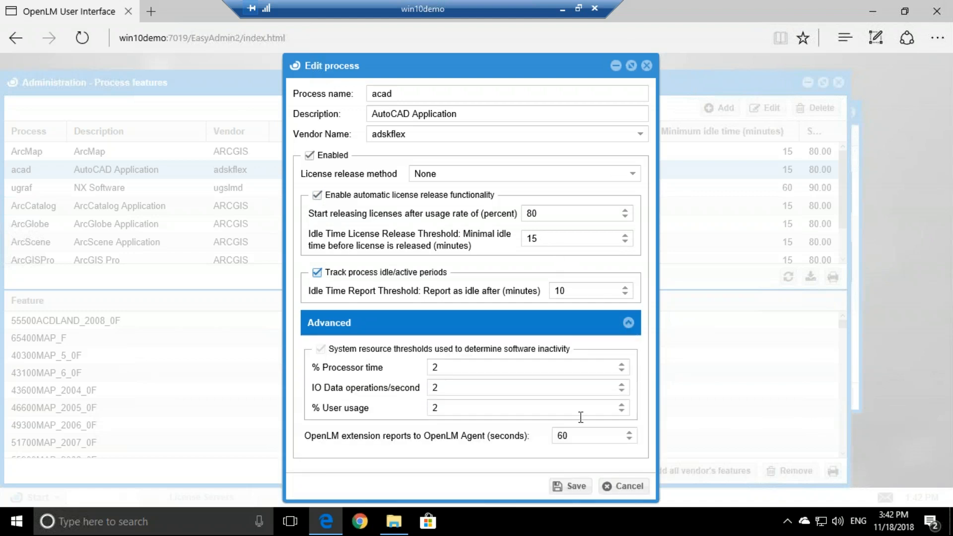
Set the acad idle report threshold to 1 minute, idle release threshold to 3 minutes and release usage rate to 0 percent.
left_click_drag(539, 239, 520, 239)
left_click(563, 290)
key("BackSpace")
double_click(535, 238)
type("3")
double_click(541, 212)
type("0")
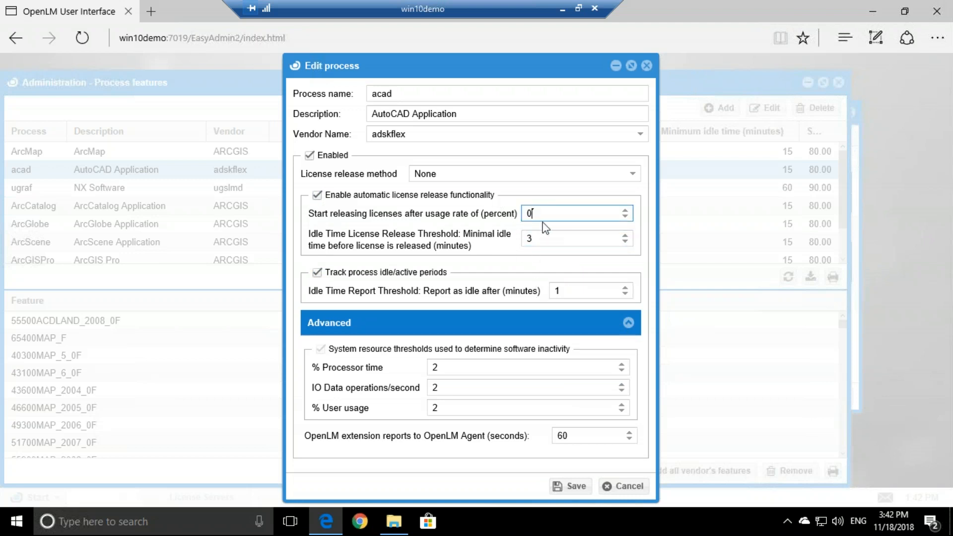
double_click(526, 214)
double_click(540, 237)
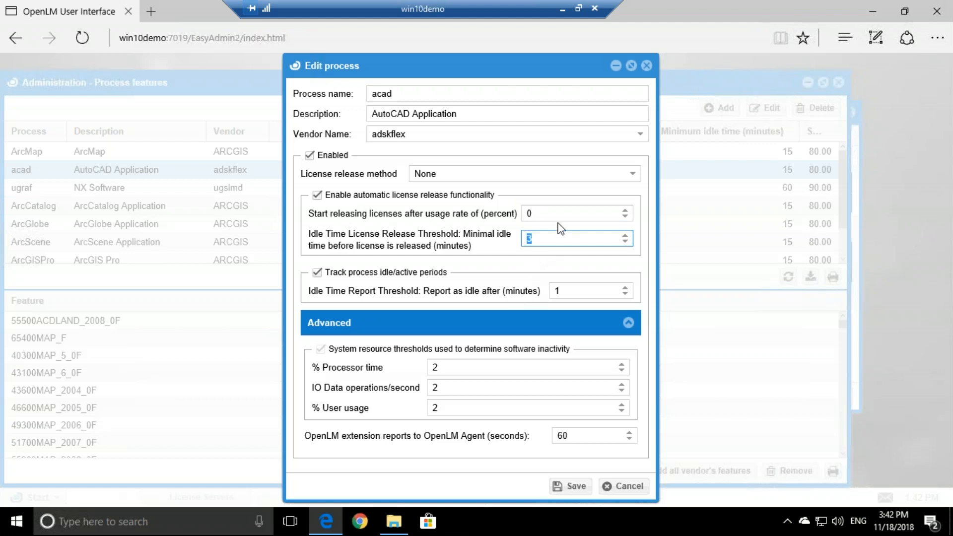
Choose Extension as the acad license release method and save the process.
left_click(632, 174)
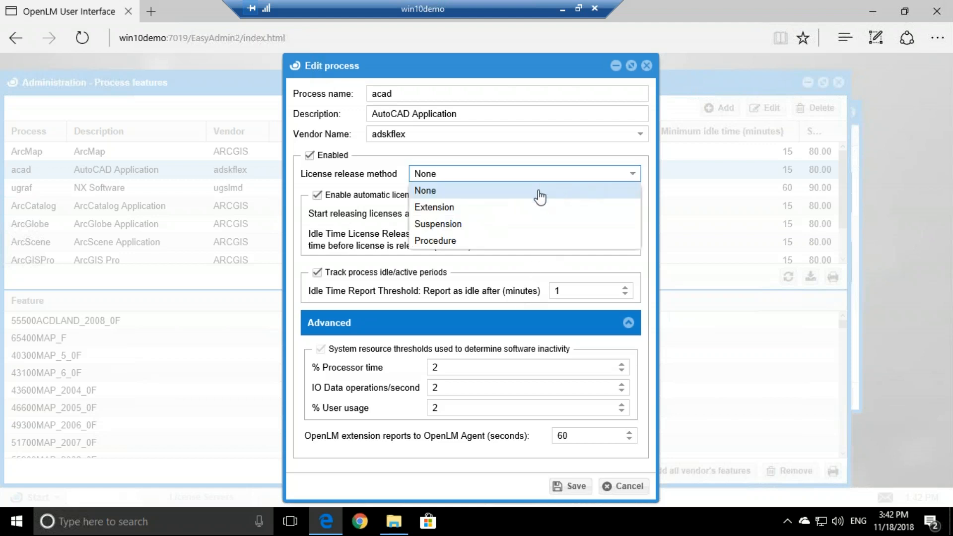
left_click(443, 217)
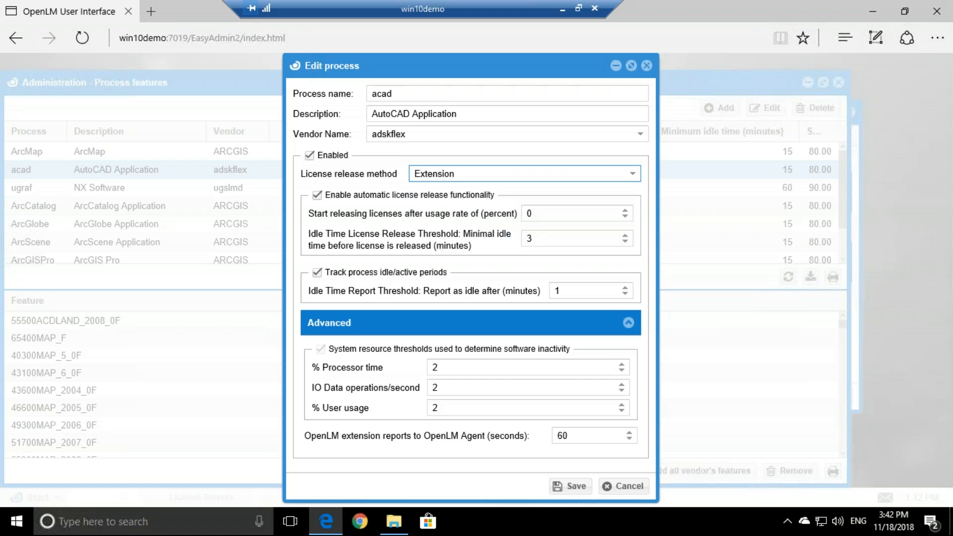
left_click(571, 488)
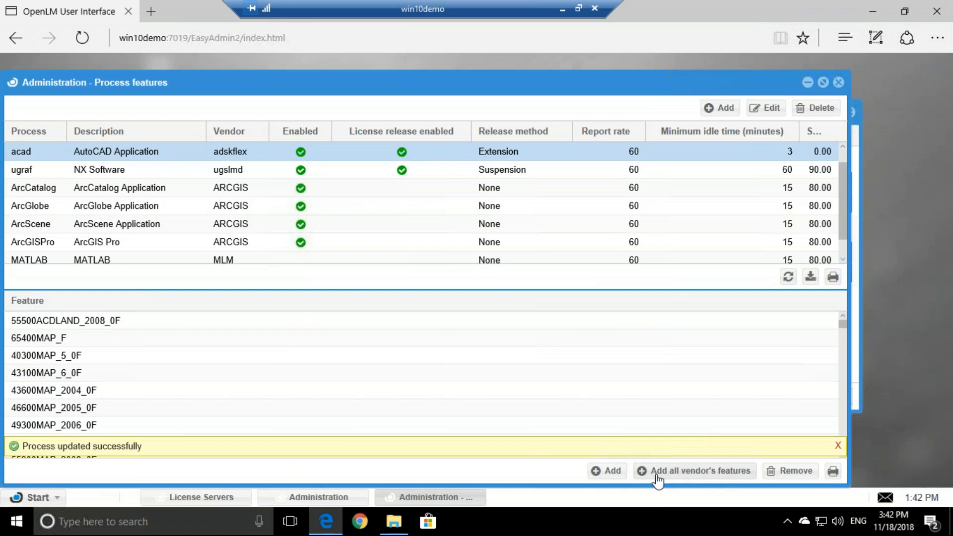
Add all features of the adskflex vendor to the acad process and close the process features administration.
left_click(654, 472)
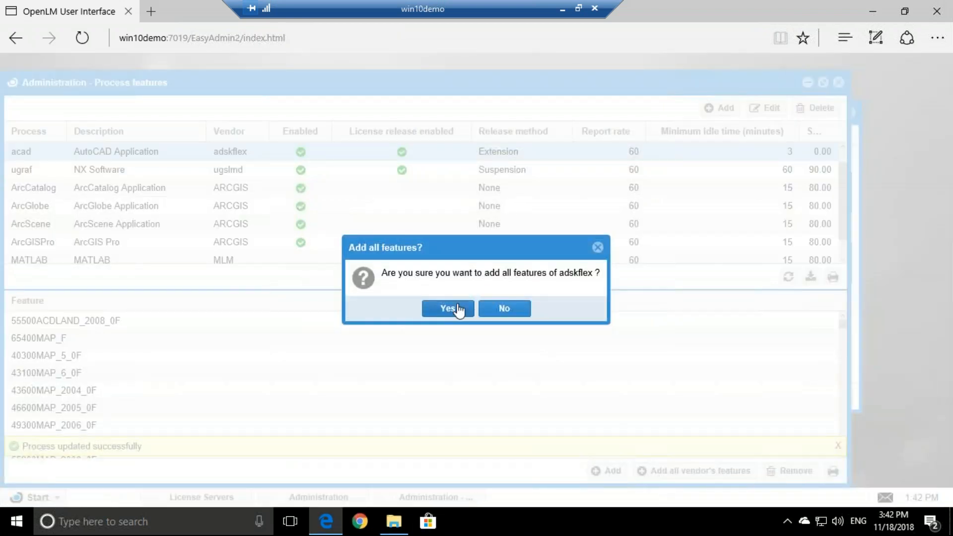
left_click(457, 309)
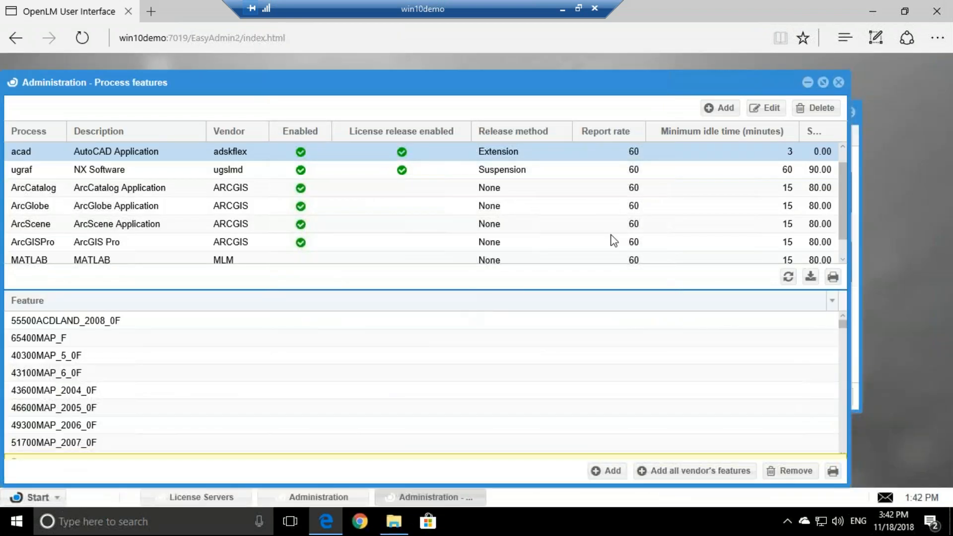
left_click(838, 82)
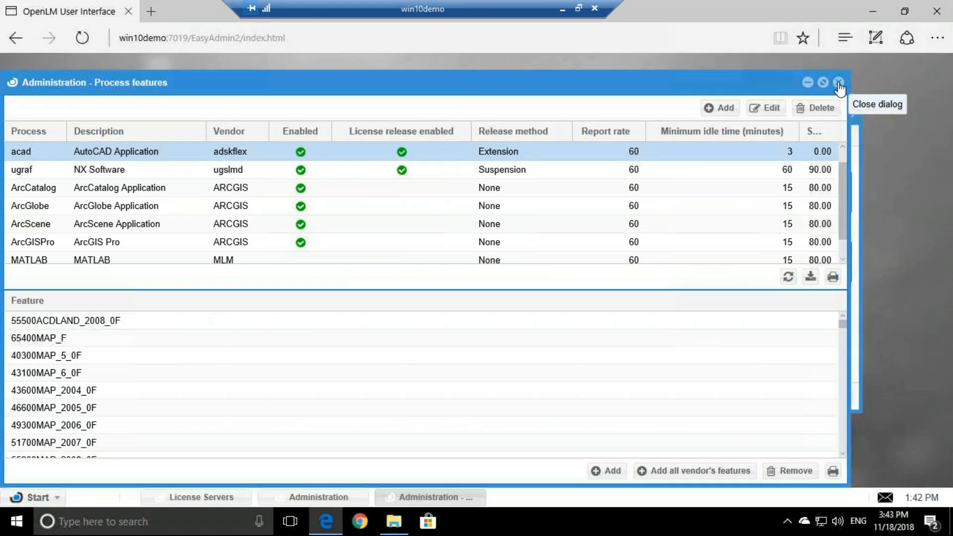
left_click(838, 83)
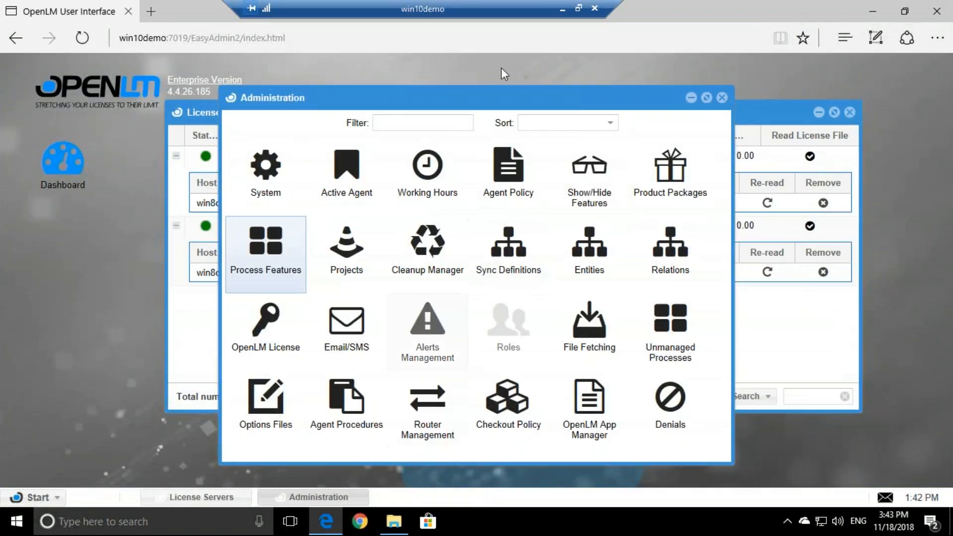
Minimize the browser, open the Demo 4.5 folder on the desktop and copy openlm_active_agent_win_440148.msi.
left_click(869, 11)
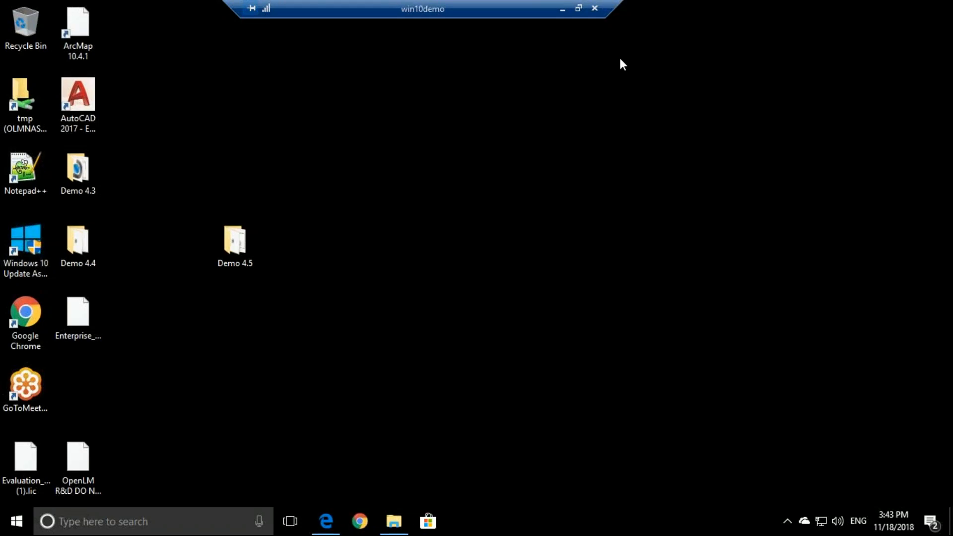
double_click(254, 238)
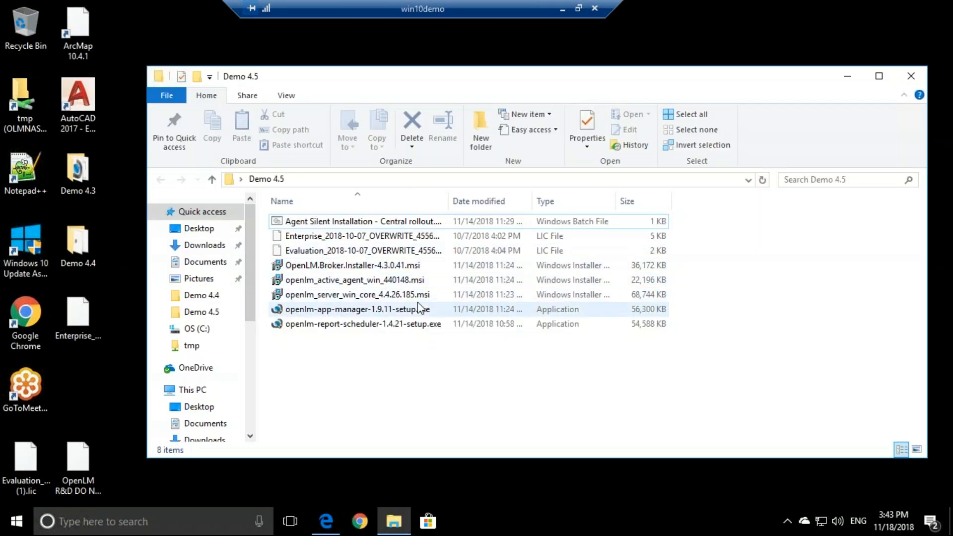
left_click(395, 281)
key("ctrl+c")
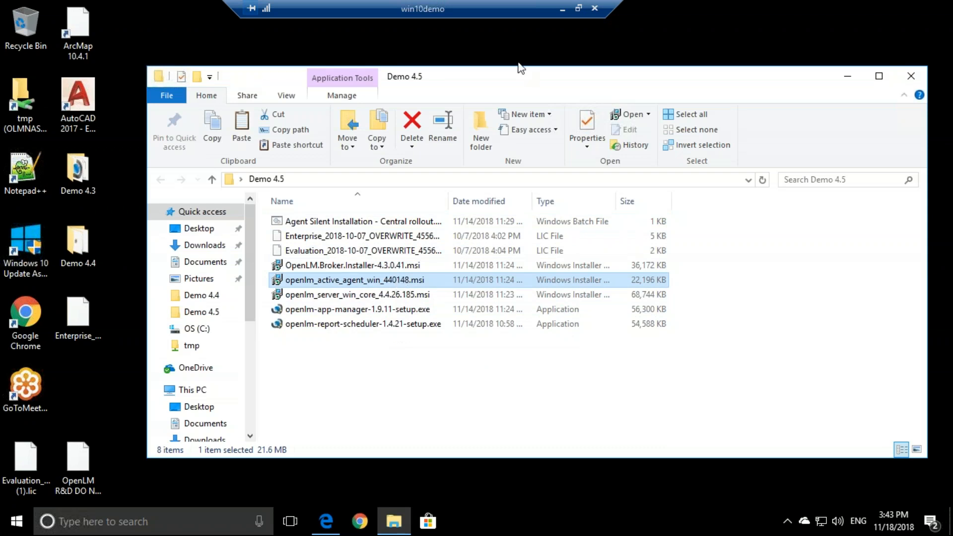
Minimize the win10demo remote session and paste the copied Active Agent installer onto the local desktop.
left_click(562, 9)
left_click(893, 7)
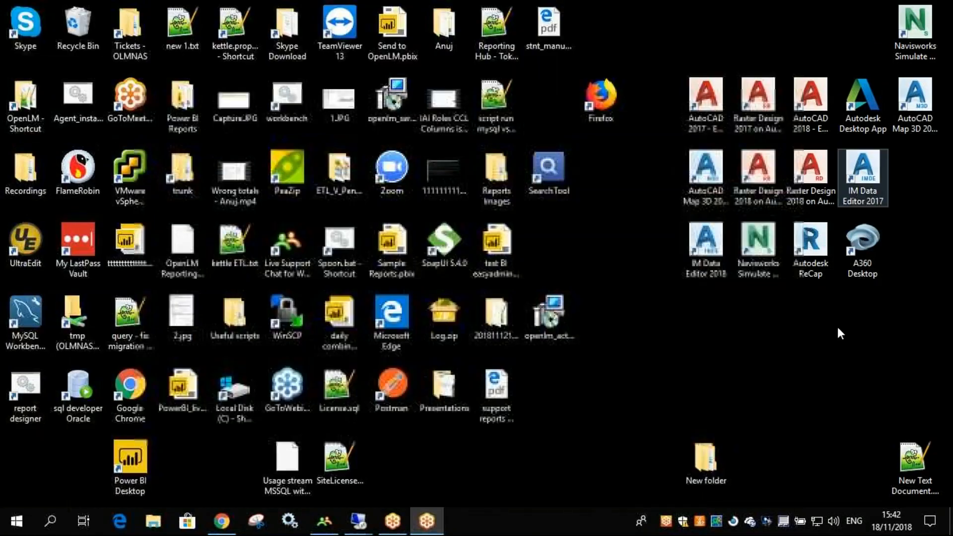
left_click(616, 345)
key("ctrl+v")
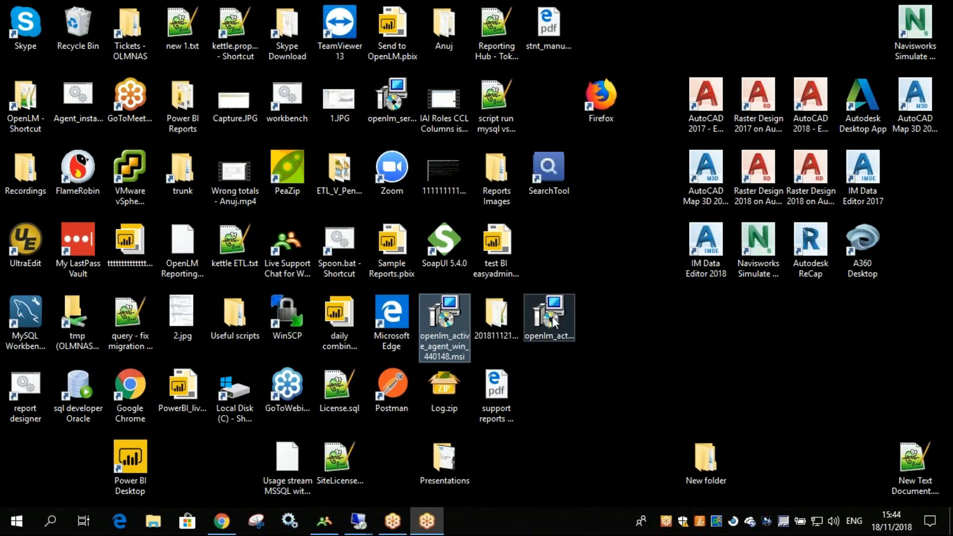
Run openlm_active_agent_win_4.3.21.85.msi from the local desktop and advance the setup wizard to the OpenLM extension selection.
left_click(546, 319)
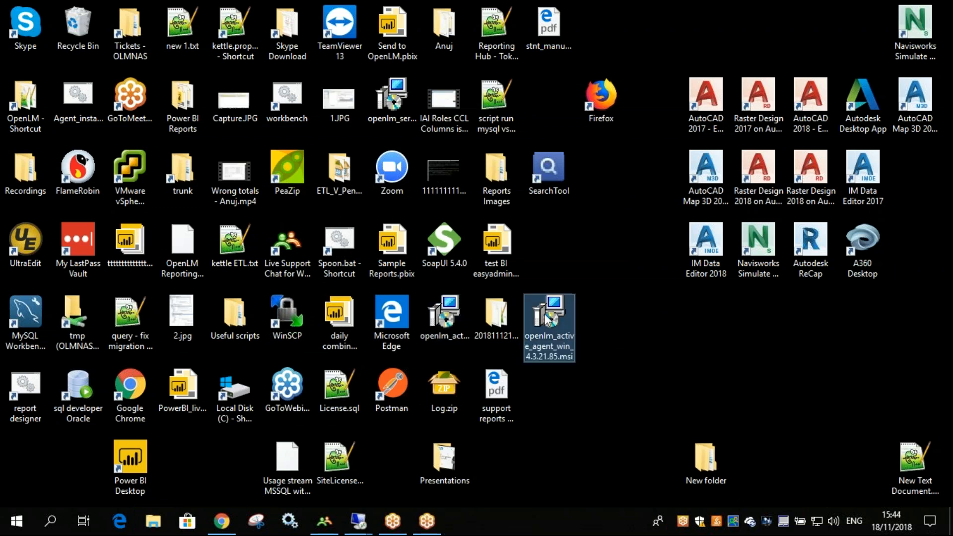
double_click(546, 319)
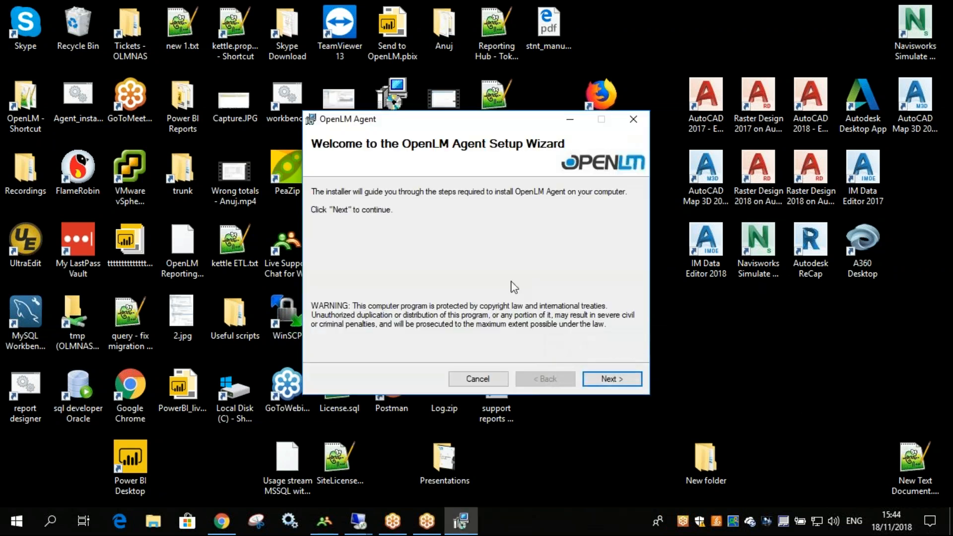
left_click(609, 379)
left_click(479, 351)
left_click(610, 379)
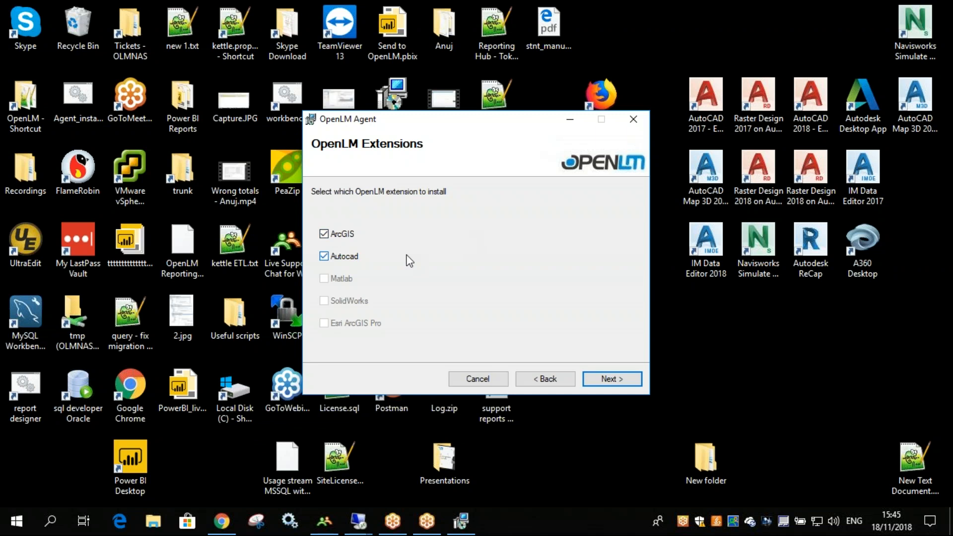
Install the OpenLM Agent with the ArcGIS and Autocad extensions, without OpenLM App Manager, and close the finished wizard.
left_click(622, 381)
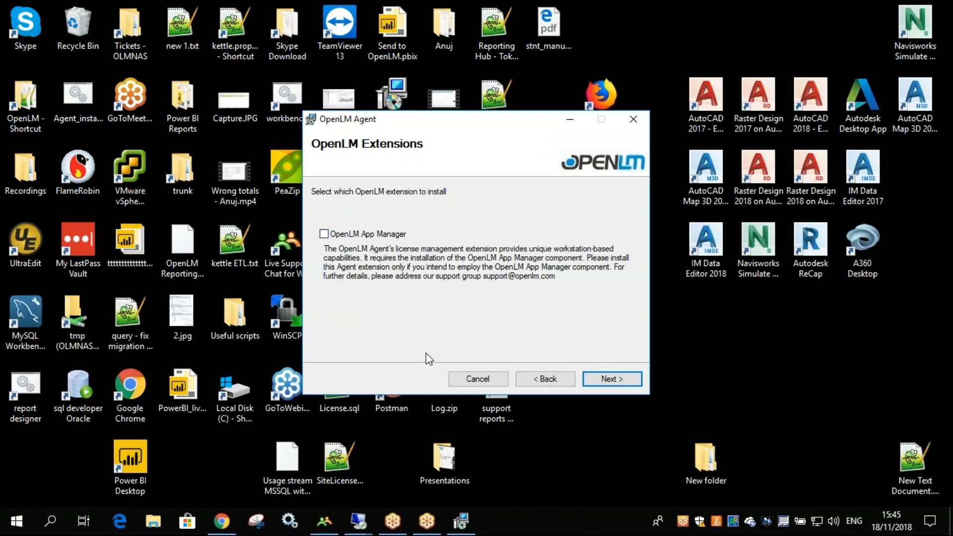
left_click(625, 382)
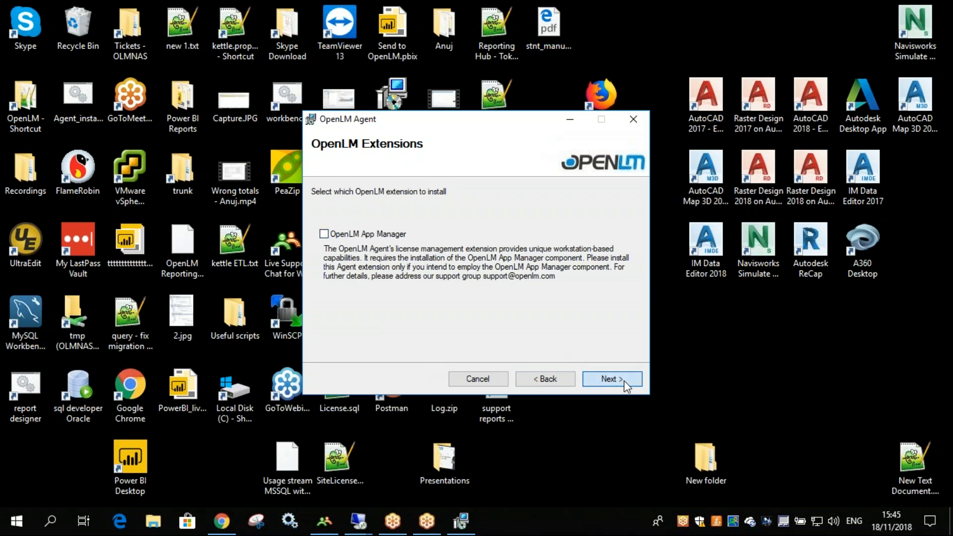
left_click(623, 381)
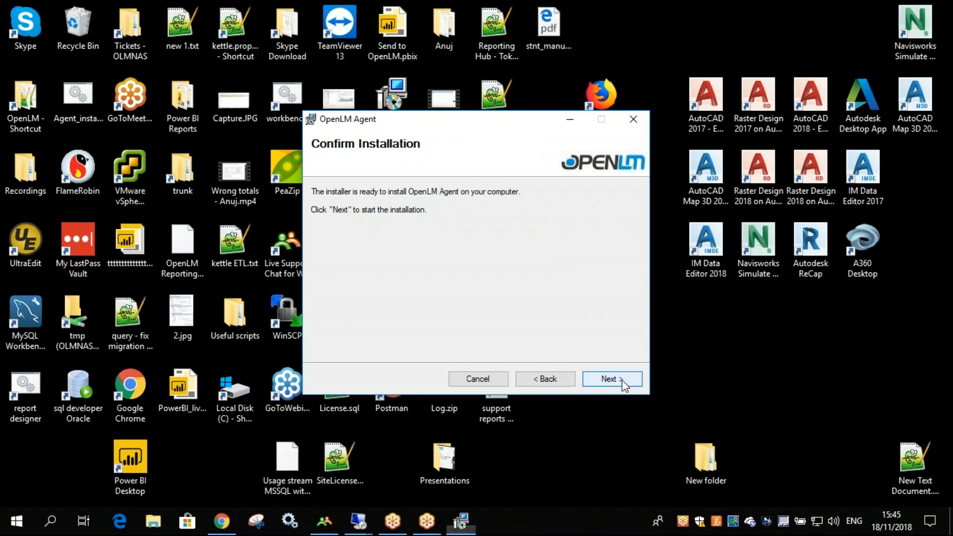
left_click(623, 382)
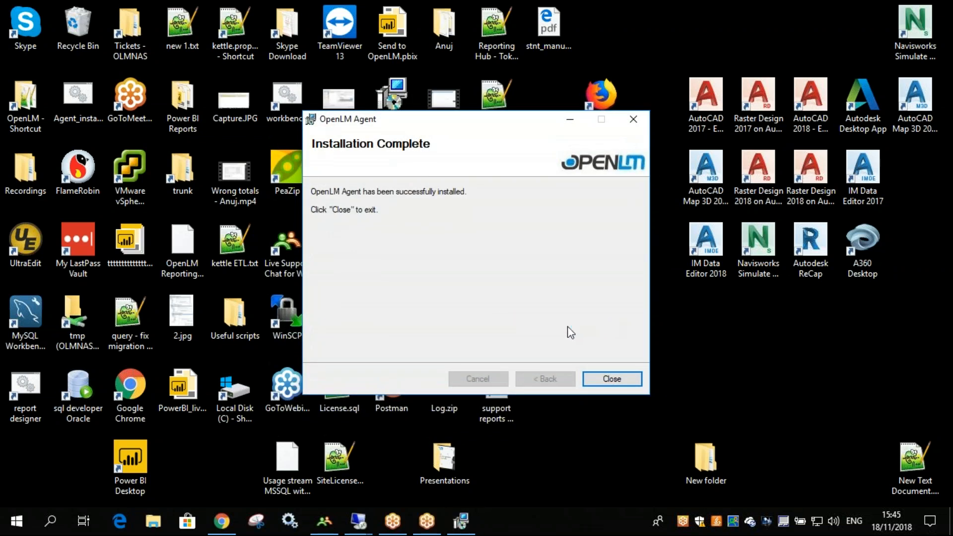
left_click(604, 379)
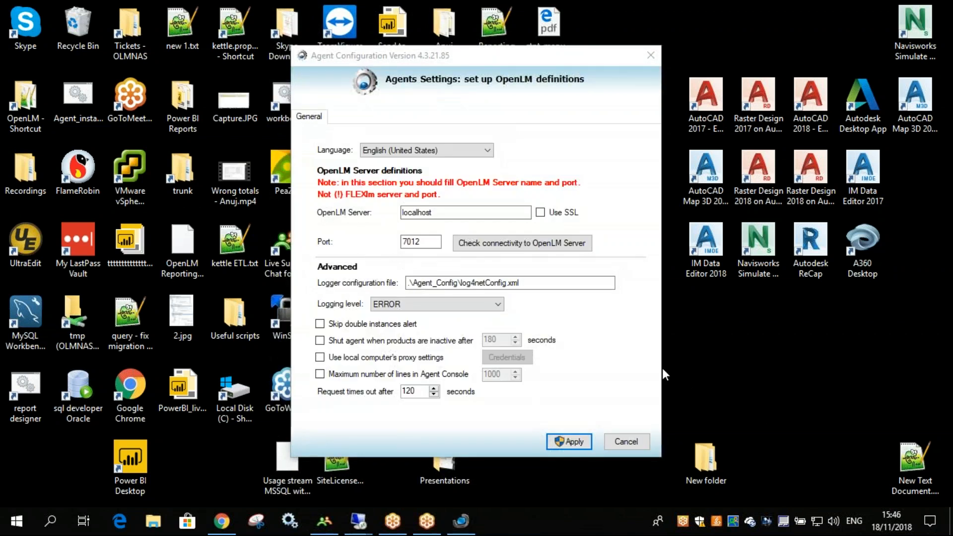
Set the OpenLM Server name to win10demo in the agent configuration.
left_click_drag(434, 56, 395, 37)
left_click_drag(394, 192, 359, 192)
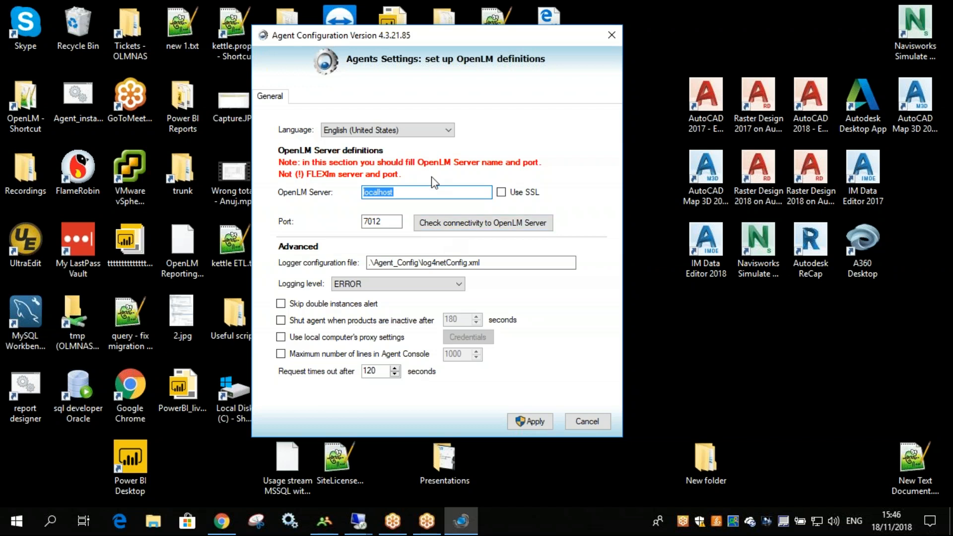
type("Demov")
key("BackSpace")
key("BackSpace")
key("BackSpace")
key("BackSpace")
key("BackSpace")
type("win10demo")
Check the agent's connectivity to the OpenLM Server and apply the configuration.
left_click(470, 223)
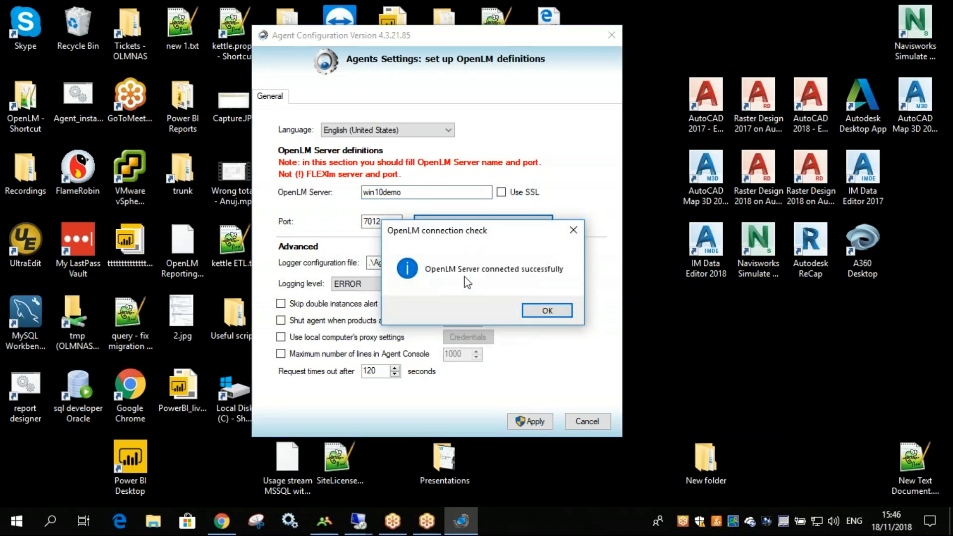
left_click(546, 311)
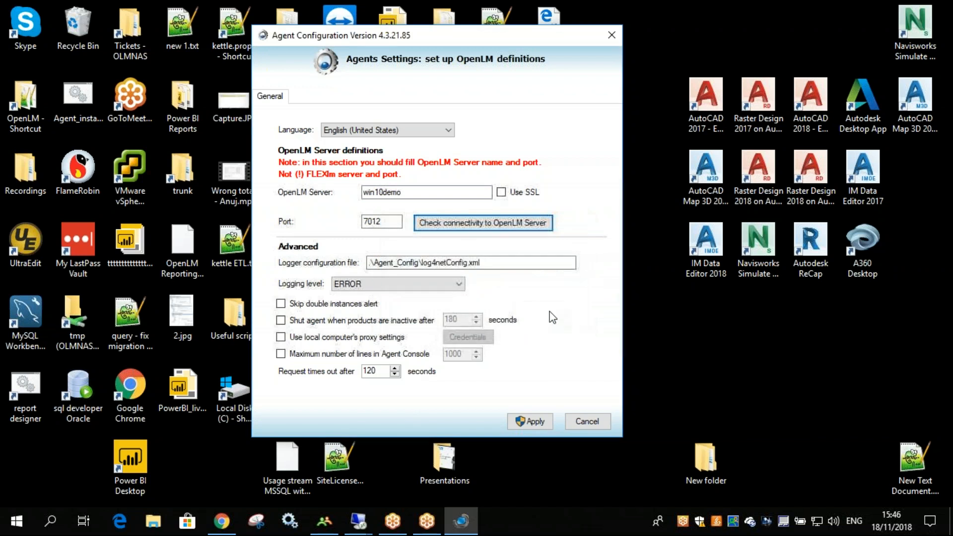
left_click(532, 422)
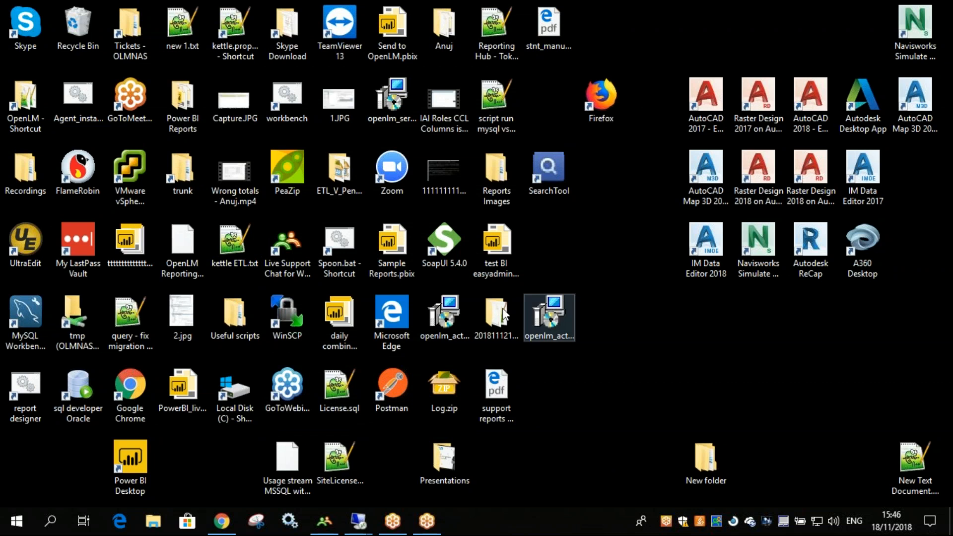
Launch AutoCAD 2017 from the local desktop.
left_click(697, 90)
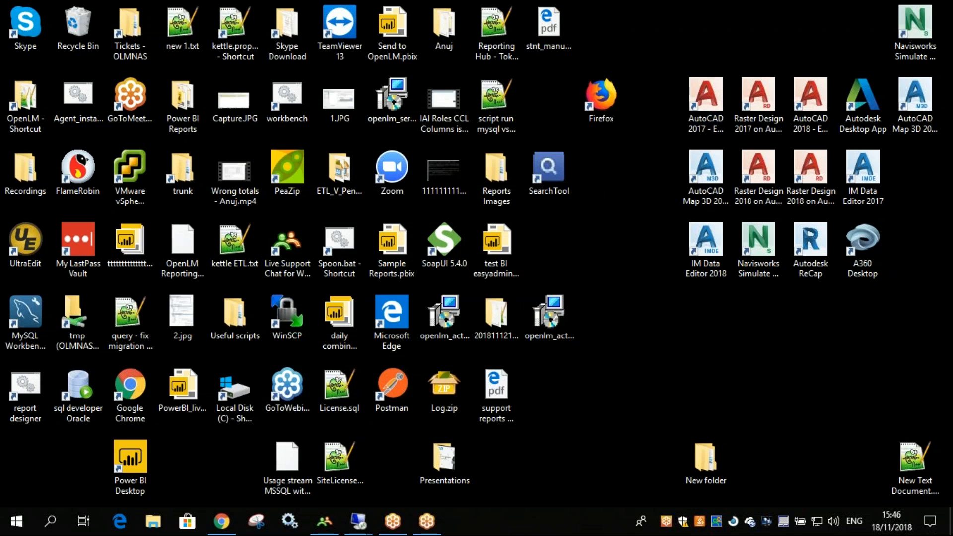
double_click(704, 104)
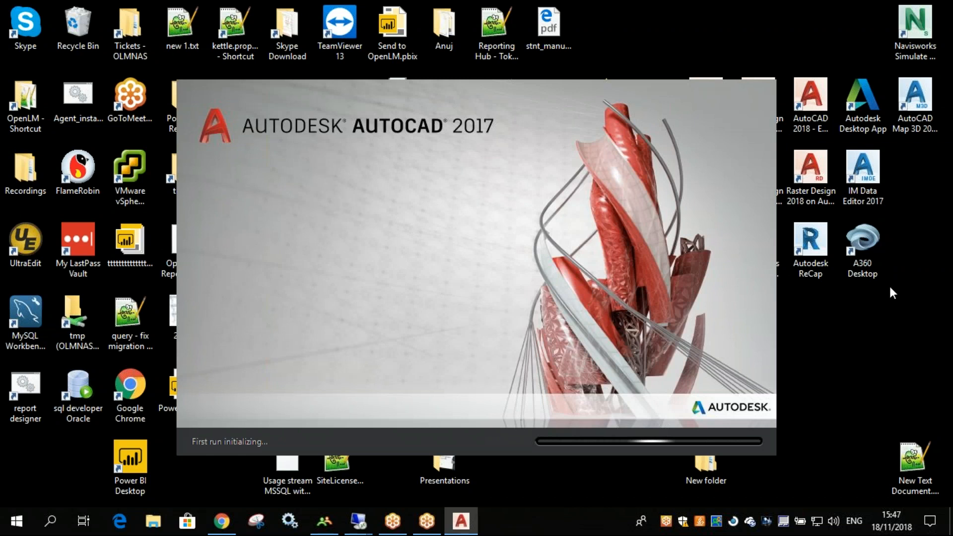
Switch to the OpenLM User Interface in the win10demo remote session and close the Administration window.
mouse_move(358, 521)
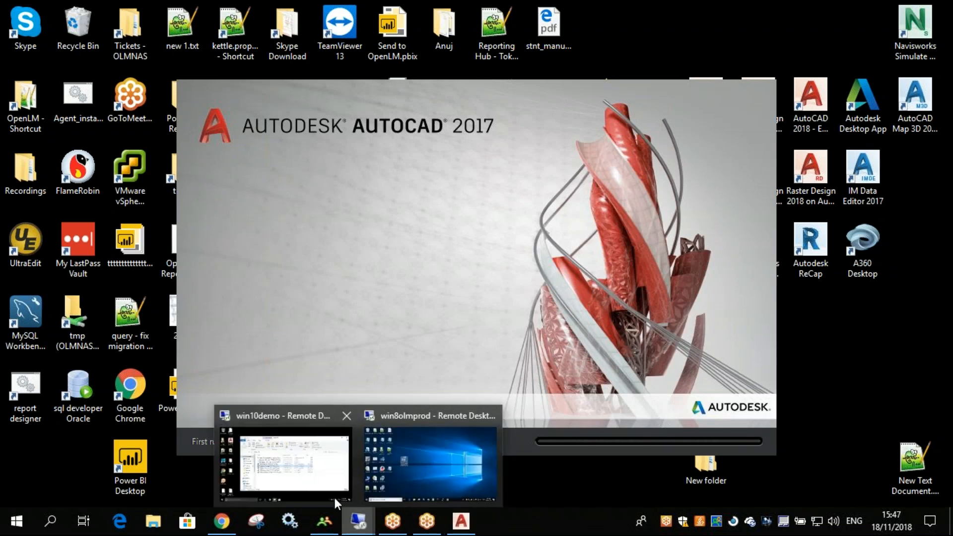
left_click(314, 486)
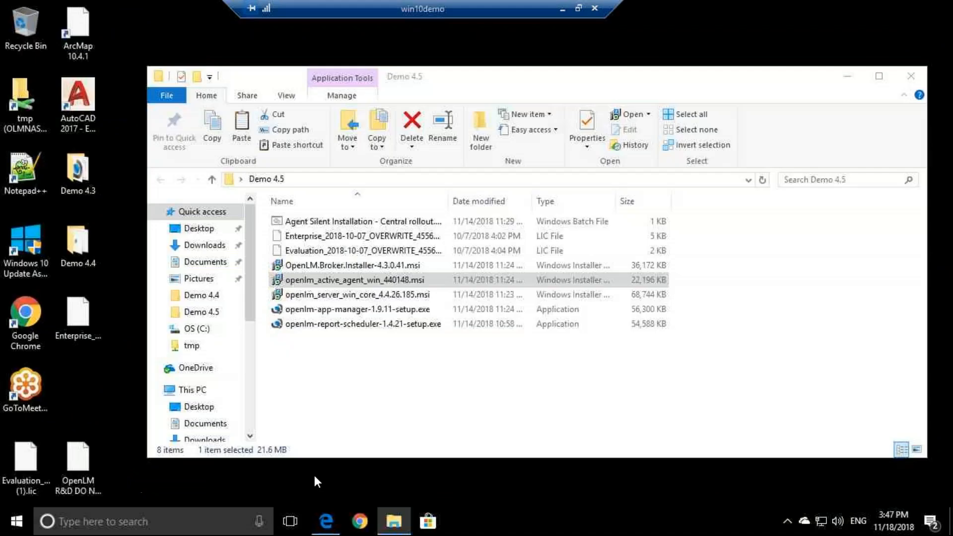
left_click(326, 522)
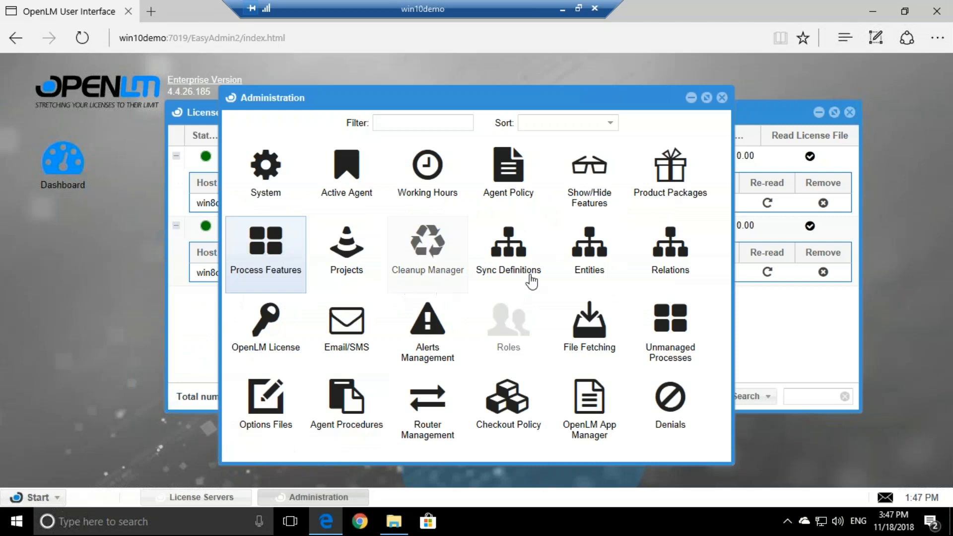
left_click(721, 98)
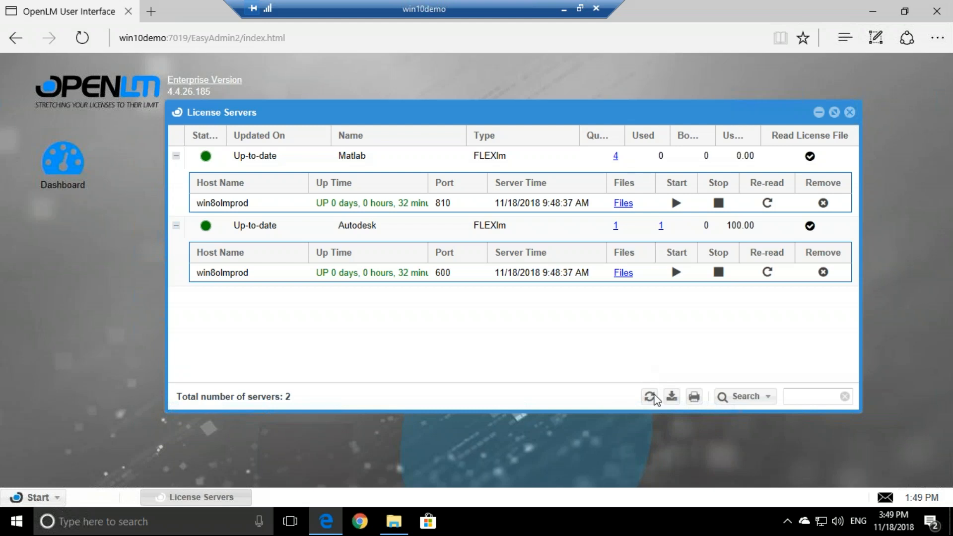
Refresh the license servers, open the Autodesk server's currently consumed licenses and examine the refreshed user and application idle times.
left_click(650, 396)
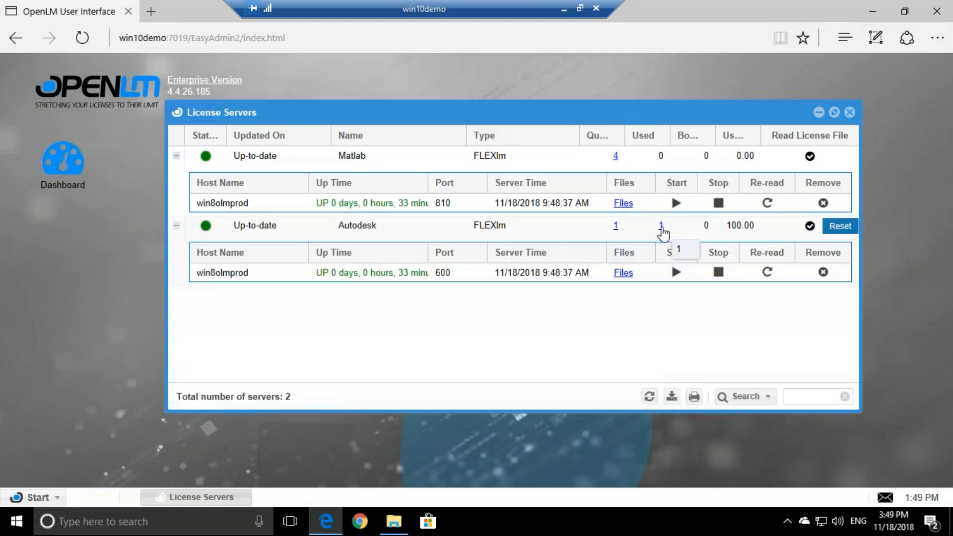
left_click(662, 229)
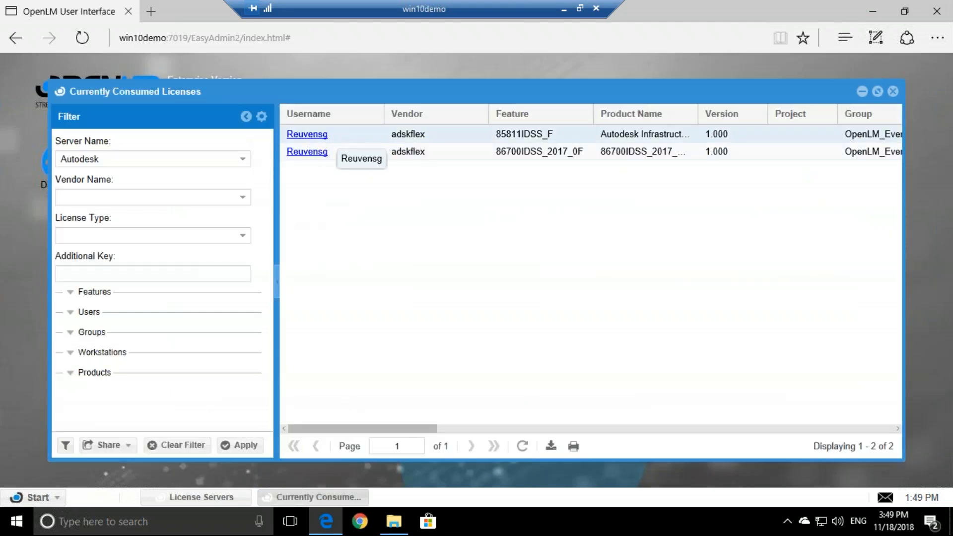
left_click_drag(425, 428, 884, 403)
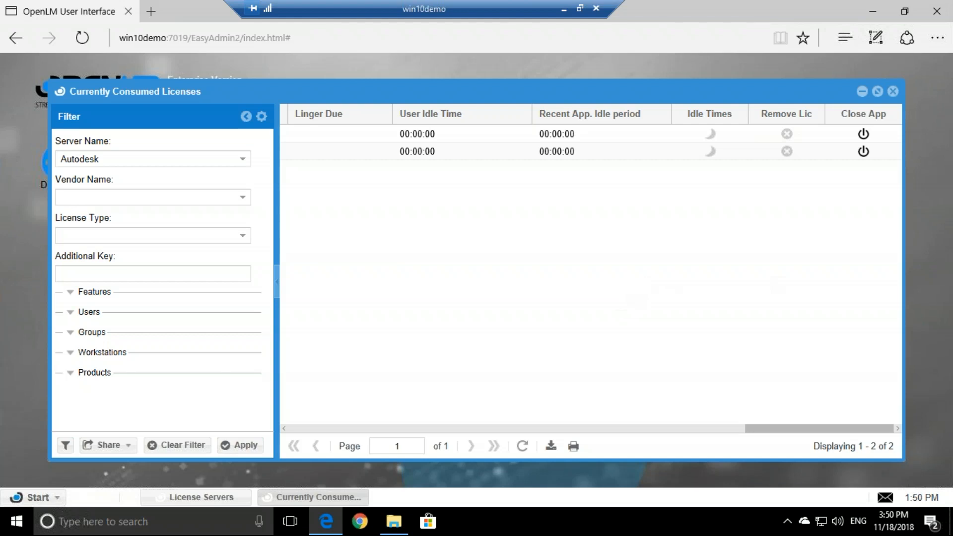
left_click(521, 445)
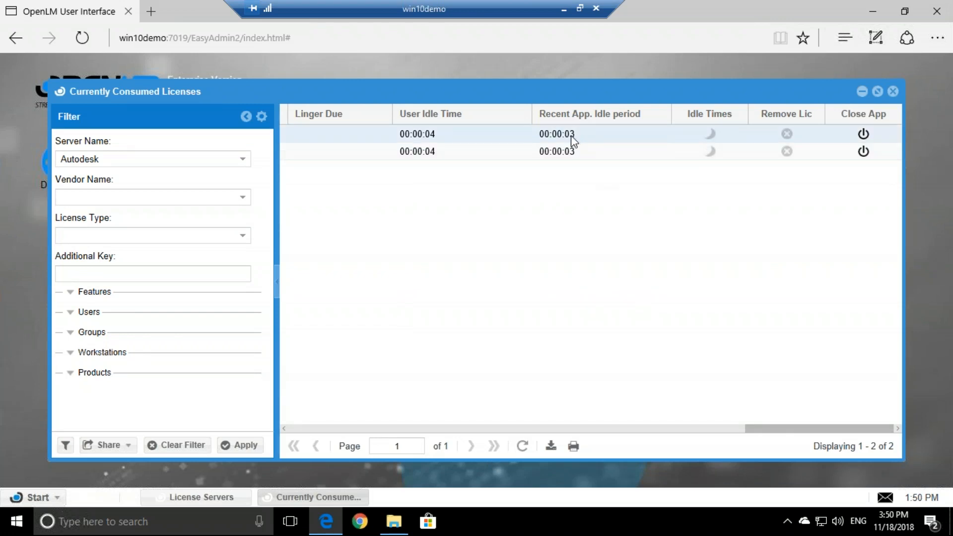
mouse_move(571, 140)
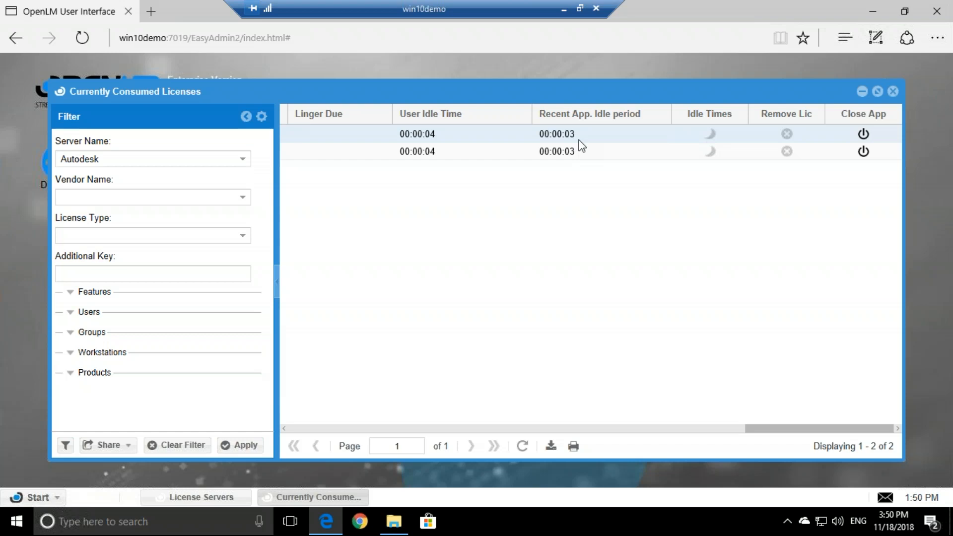
Request closing the application for the first consumed Autodesk license and confirm the request.
left_click(863, 133)
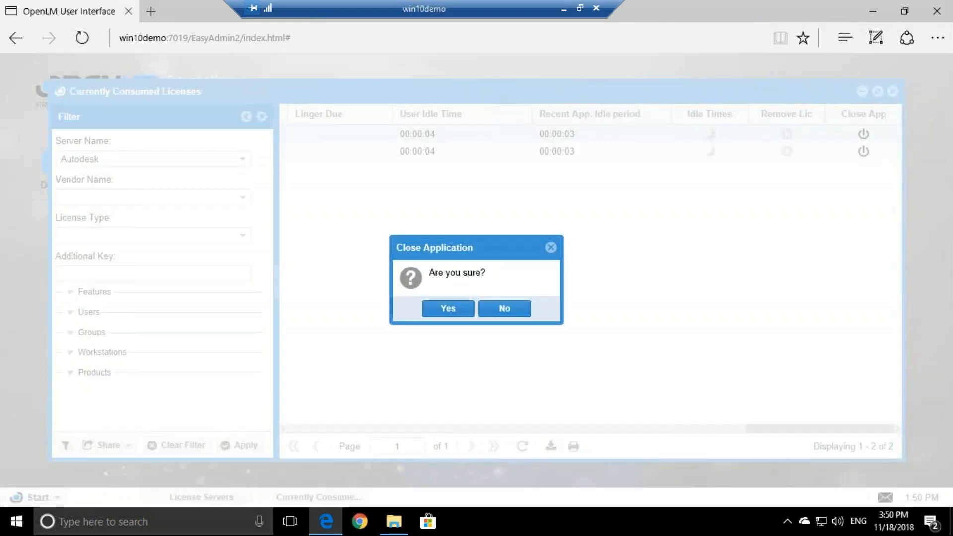
left_click(464, 317)
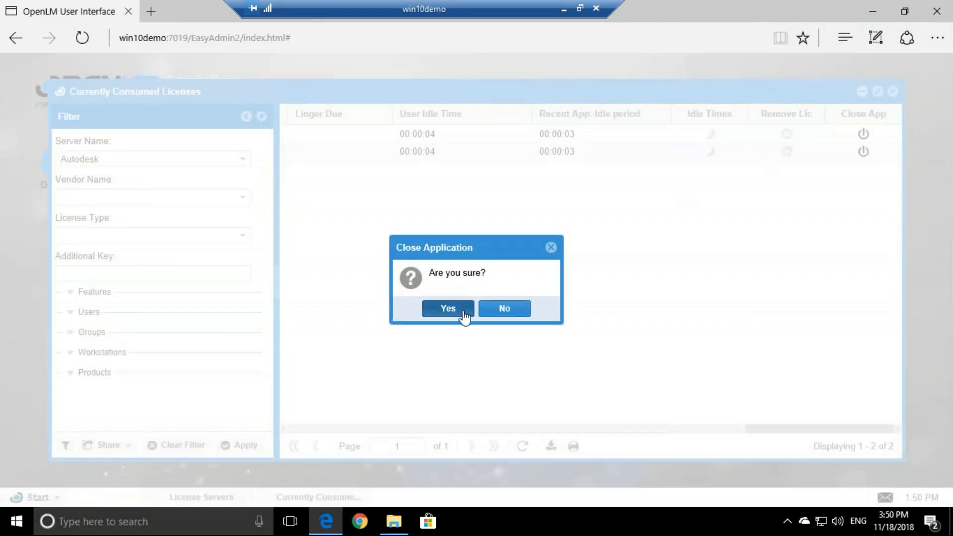
left_click(464, 316)
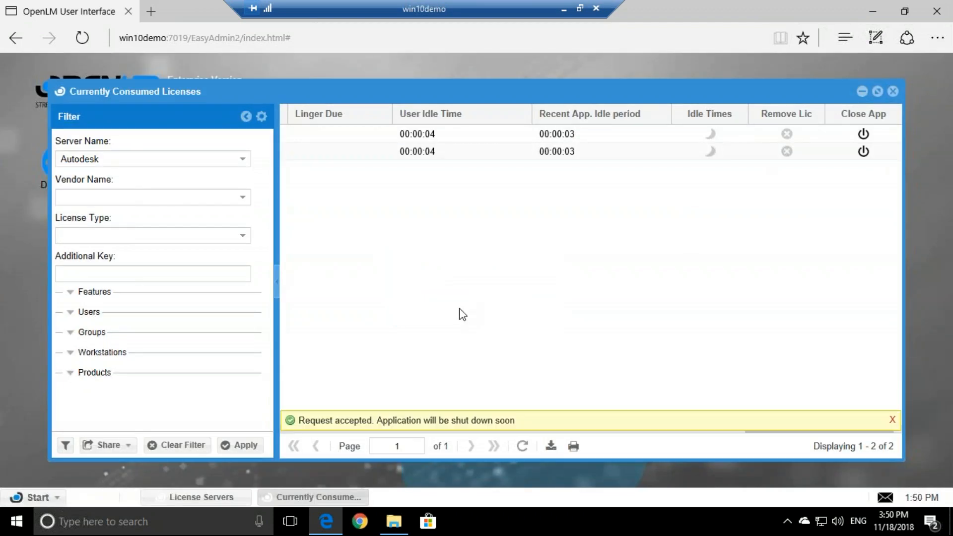
Minimize the win10demo remote session and bring up the AutoCAD window maximized on the local desktop.
left_click(565, 11)
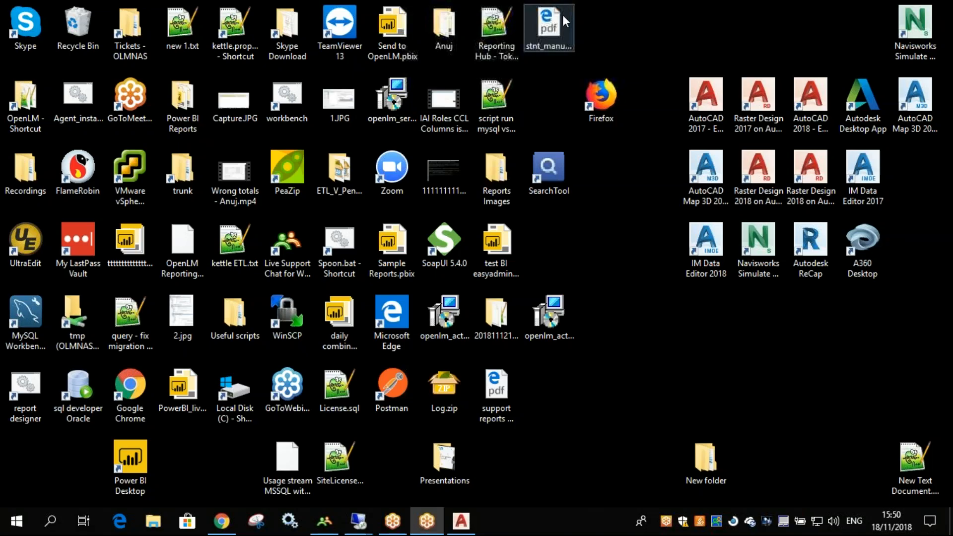
left_click(461, 521)
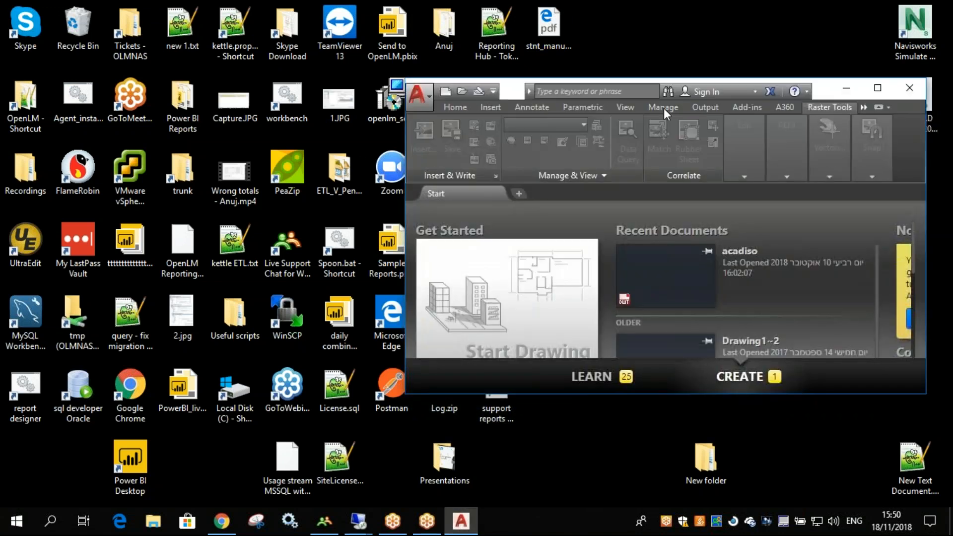
double_click(514, 92)
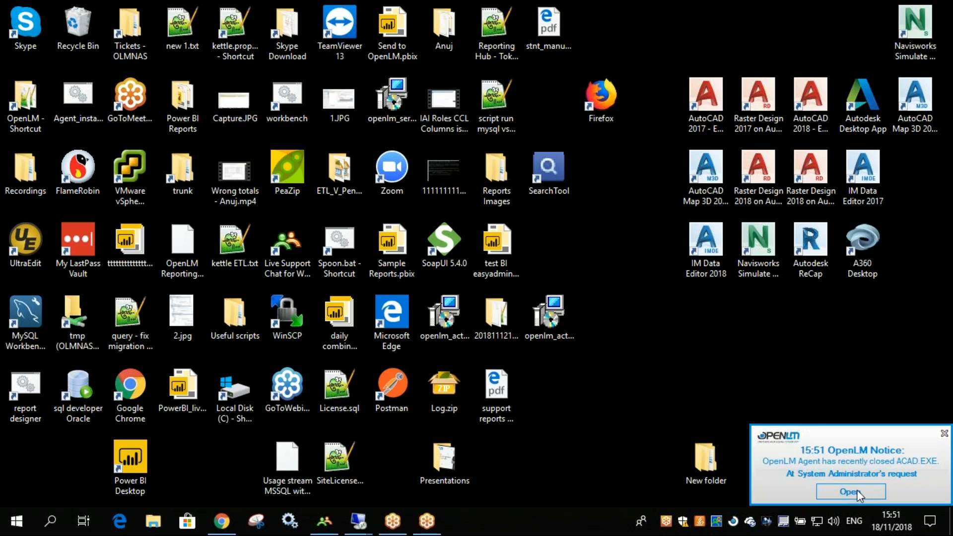
left_click(222, 520)
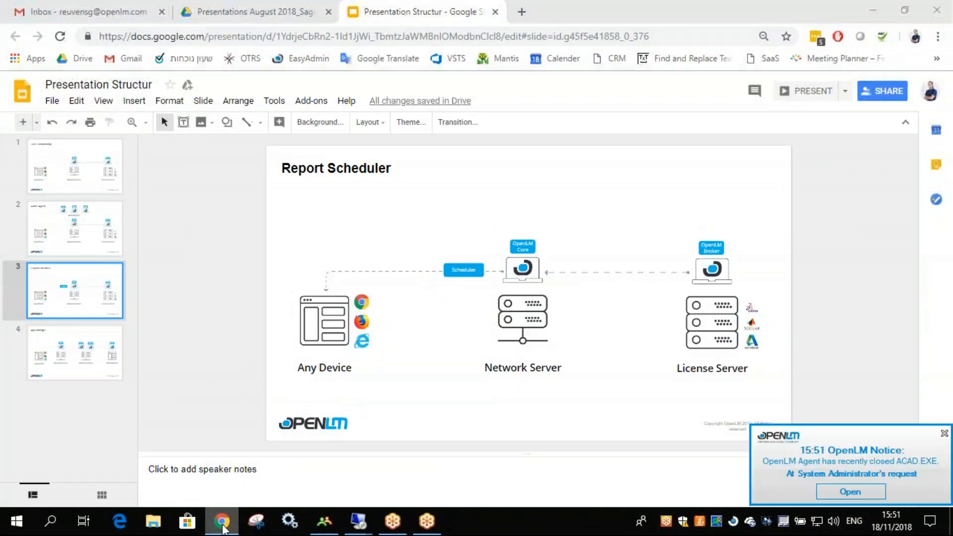
left_click(223, 520)
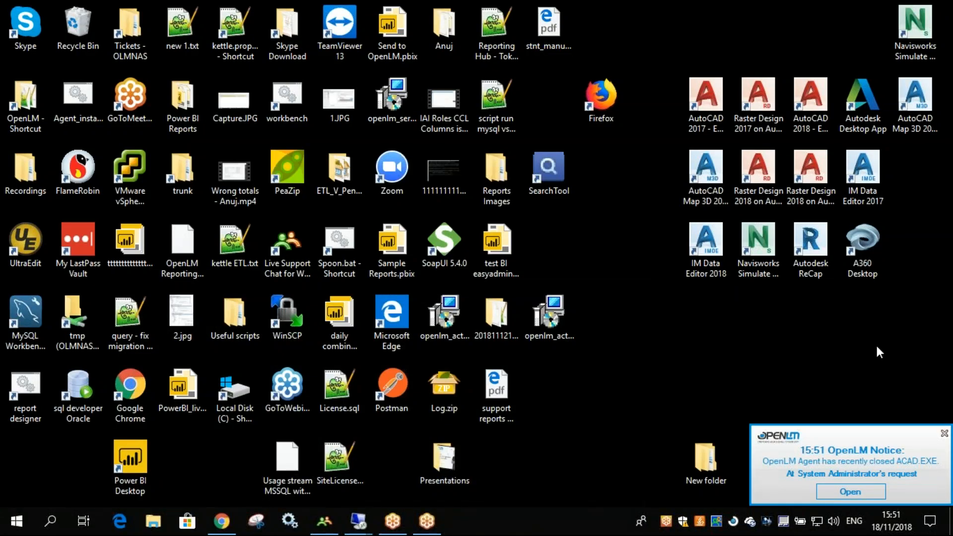